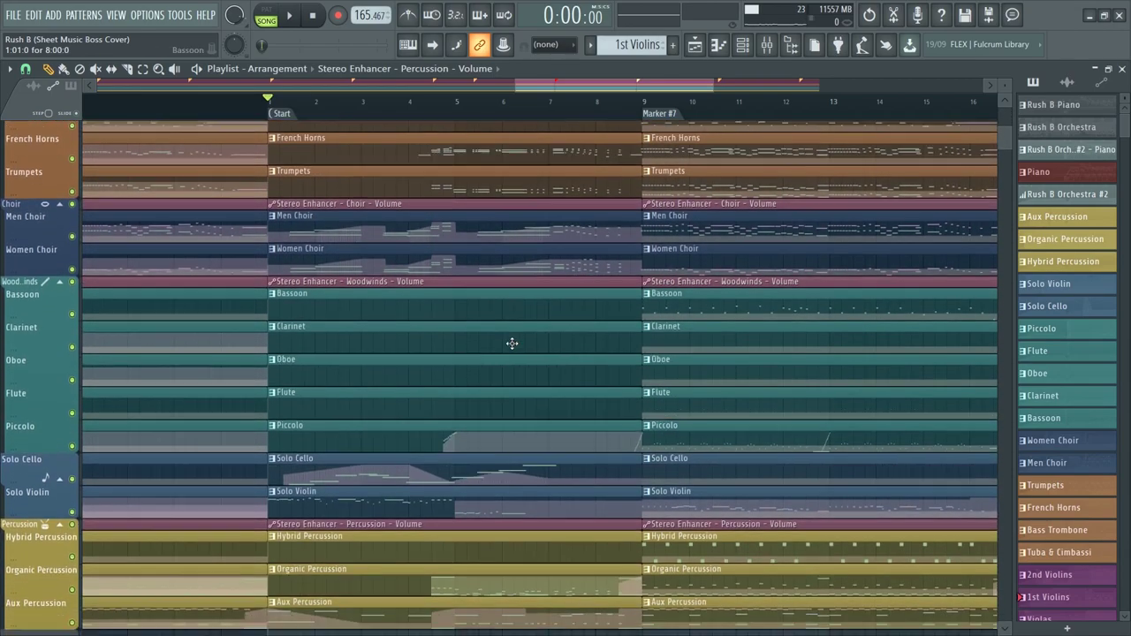
Step: Look through the playlist tracks from piano to percussion to find the unmuted melody clips
scroll(511, 343, down, 4)
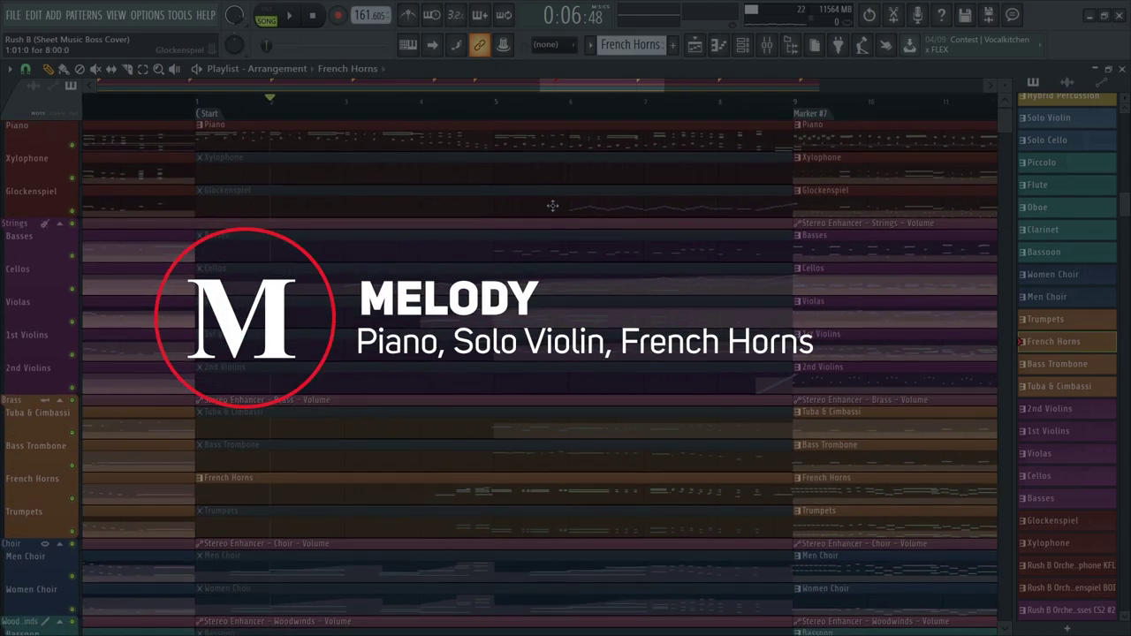
scroll(553, 205, down, 2)
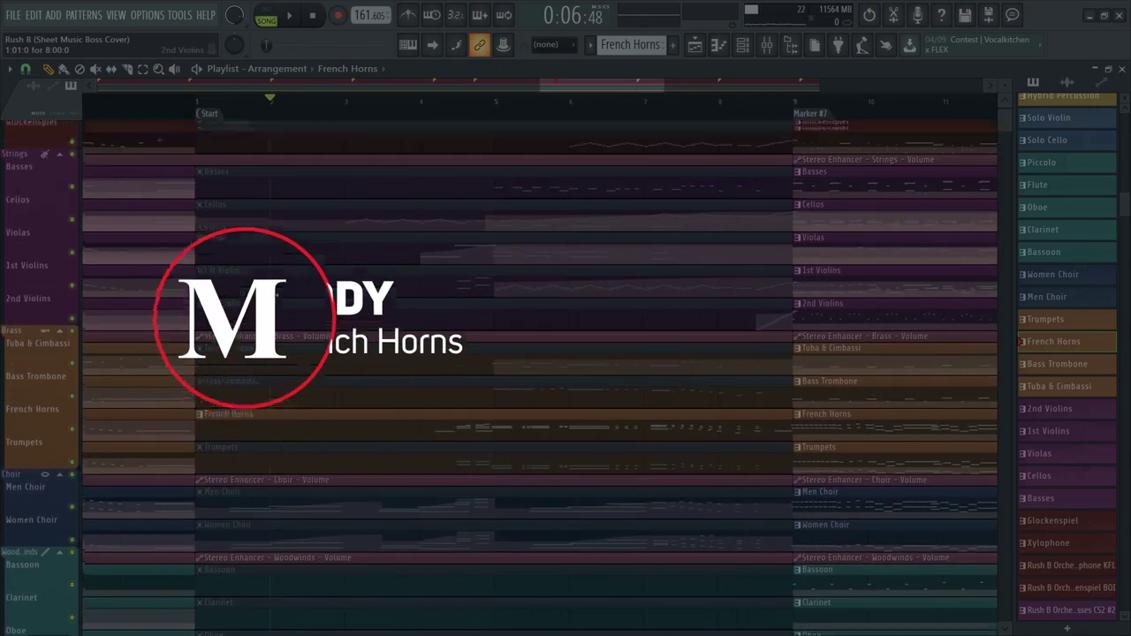
scroll(270, 344, down, 10)
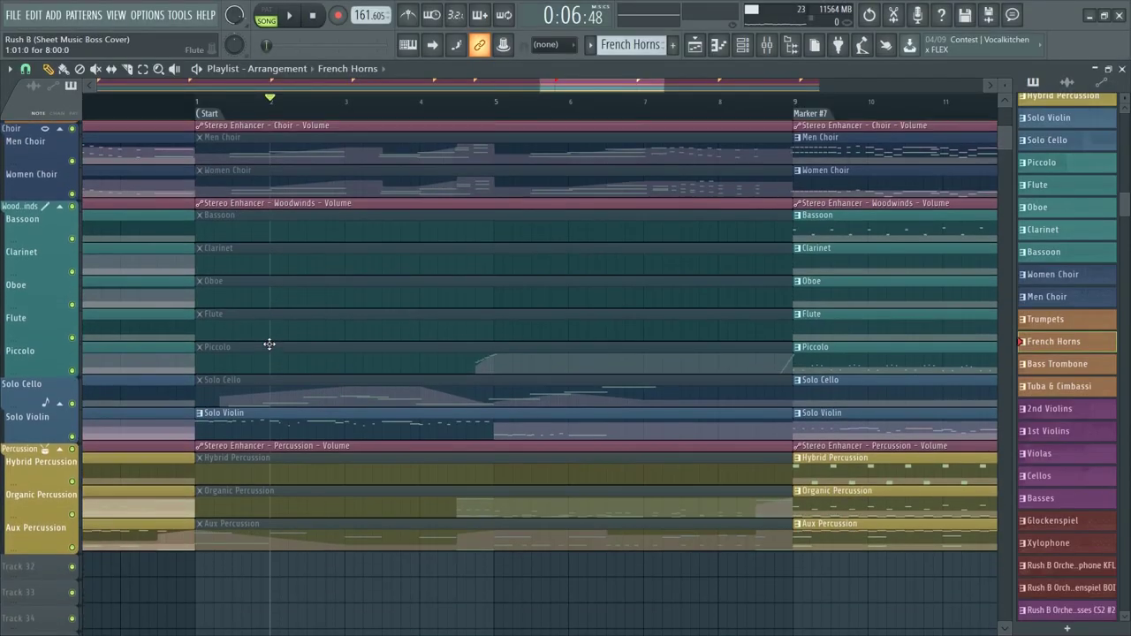
scroll(269, 344, up, 10)
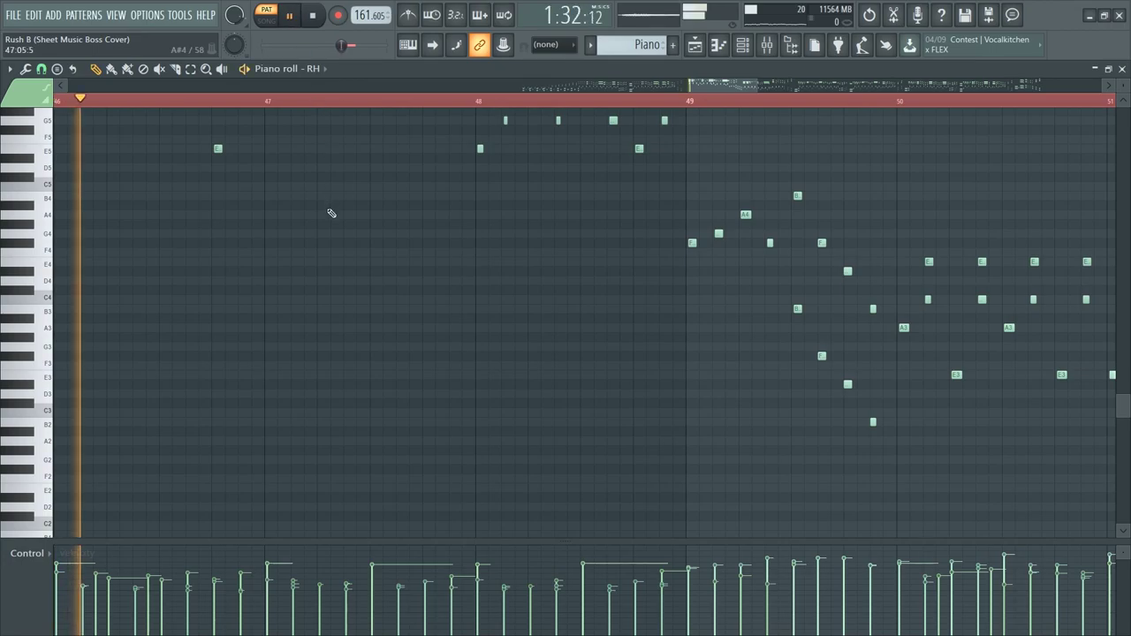
Step: Examine the right-hand piano notes in the piano roll and select the notes from bar 50 onward
scroll(786, 104, down, 8)
scroll(786, 105, up, 5)
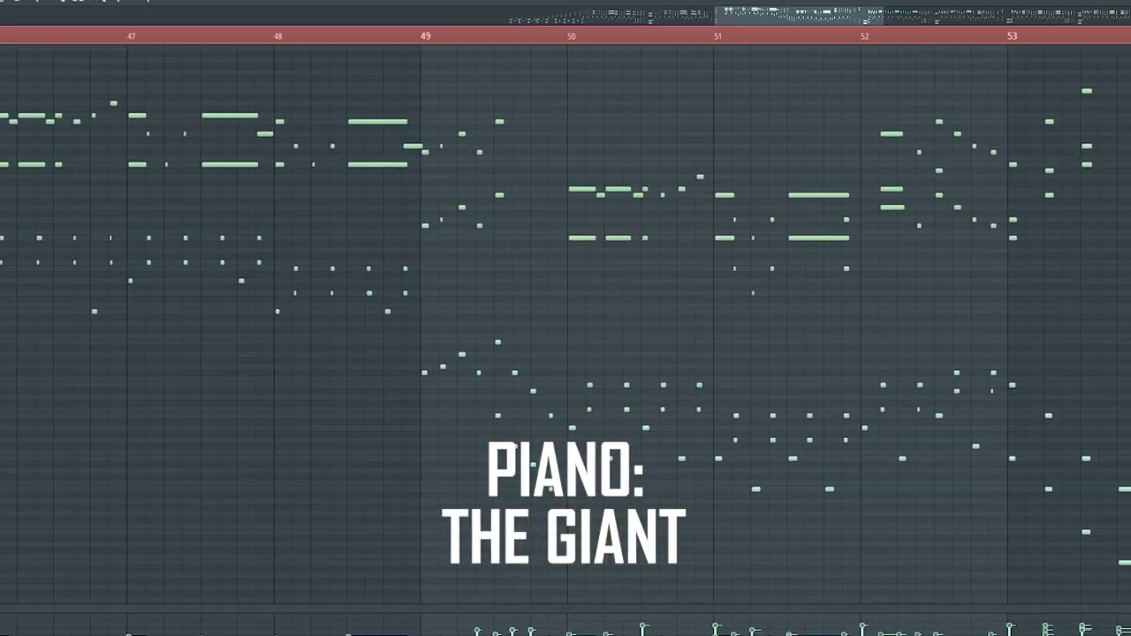
drag(2, 135, 353, 93)
drag(1, 152, 408, 387)
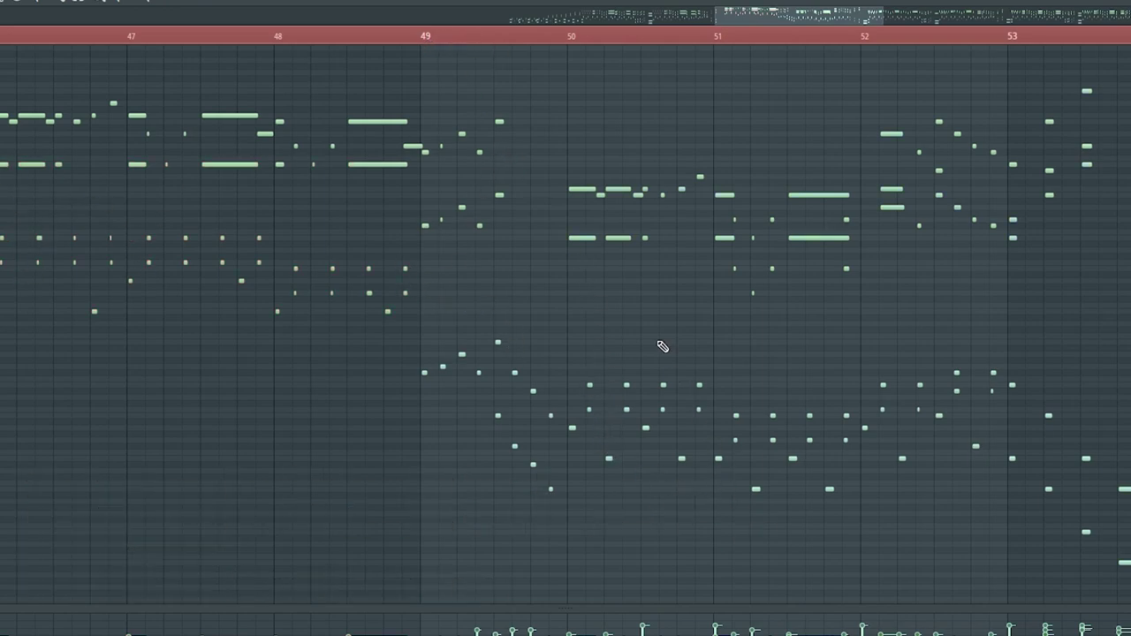
drag(567, 335, 636, 435)
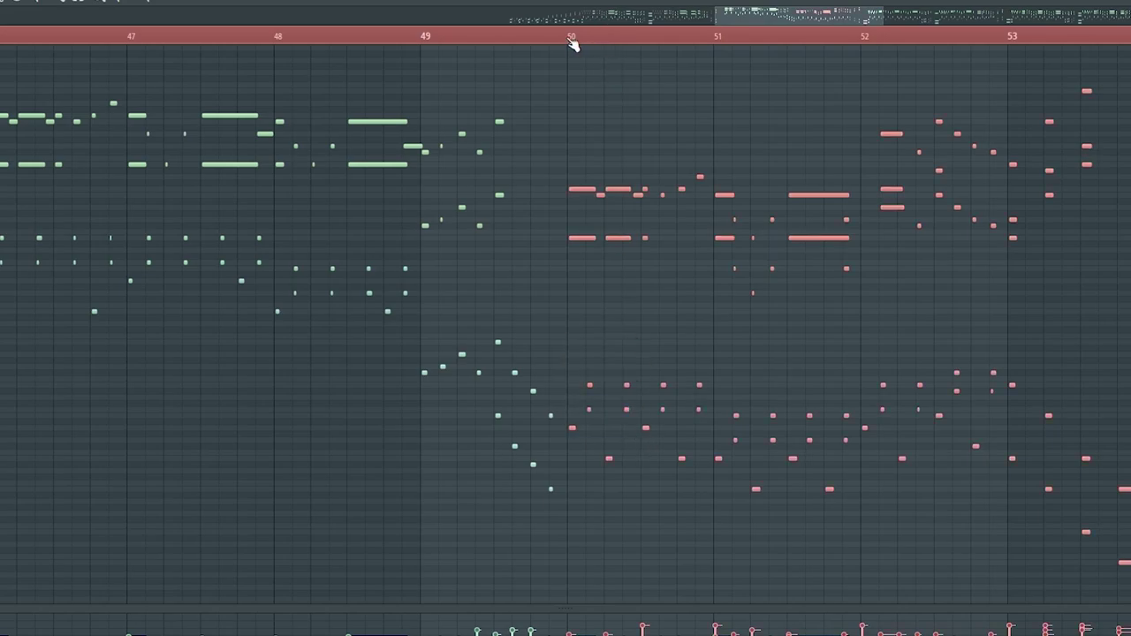
drag(573, 44, 1063, 115)
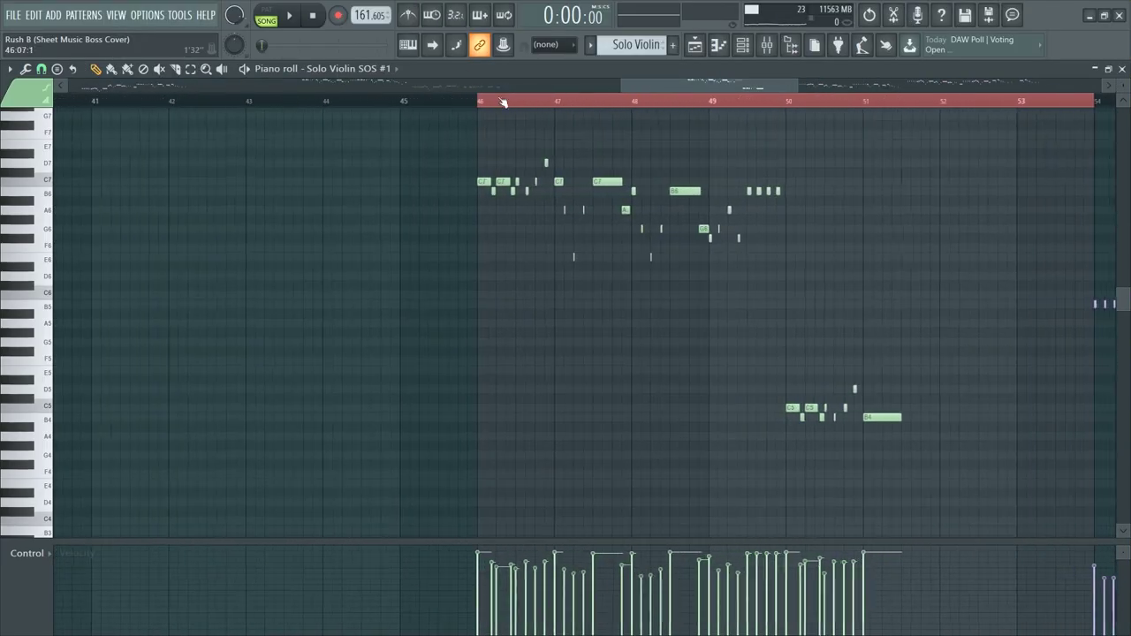
Step: Play the Solo Violin notes in the piano roll from bar 46 and stop playback
click(289, 15)
scroll(689, 103, up, 1)
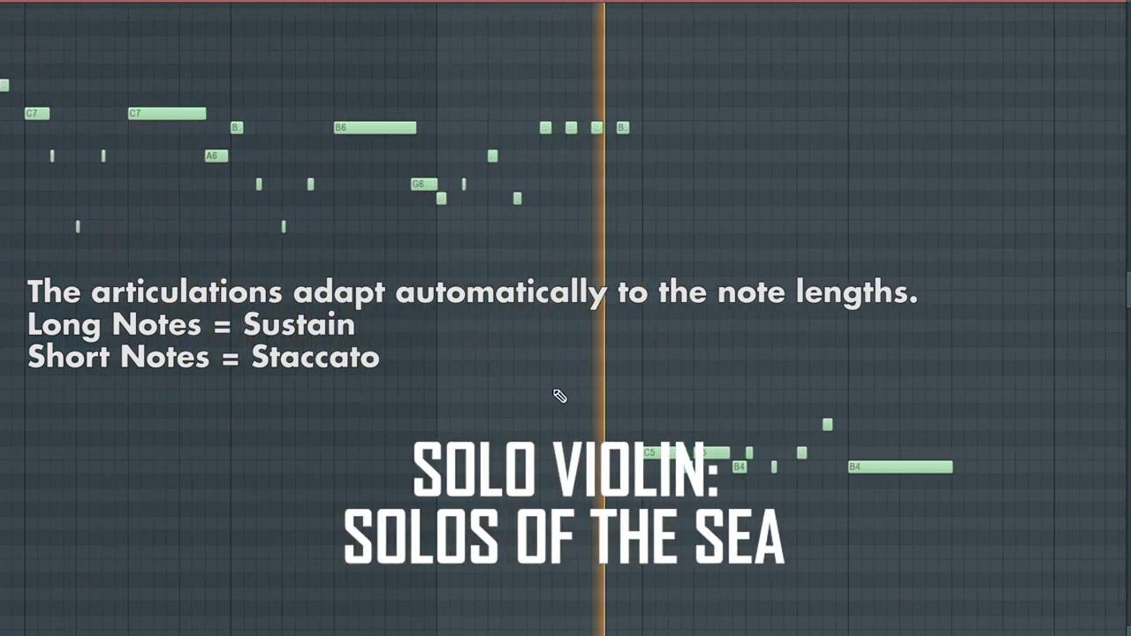
key(space)
Step: Select the high Solo Violin phrase in bars 46 to 49, leaving out the lower phrase that starts at bar 50
drag(229, 189, 798, 407)
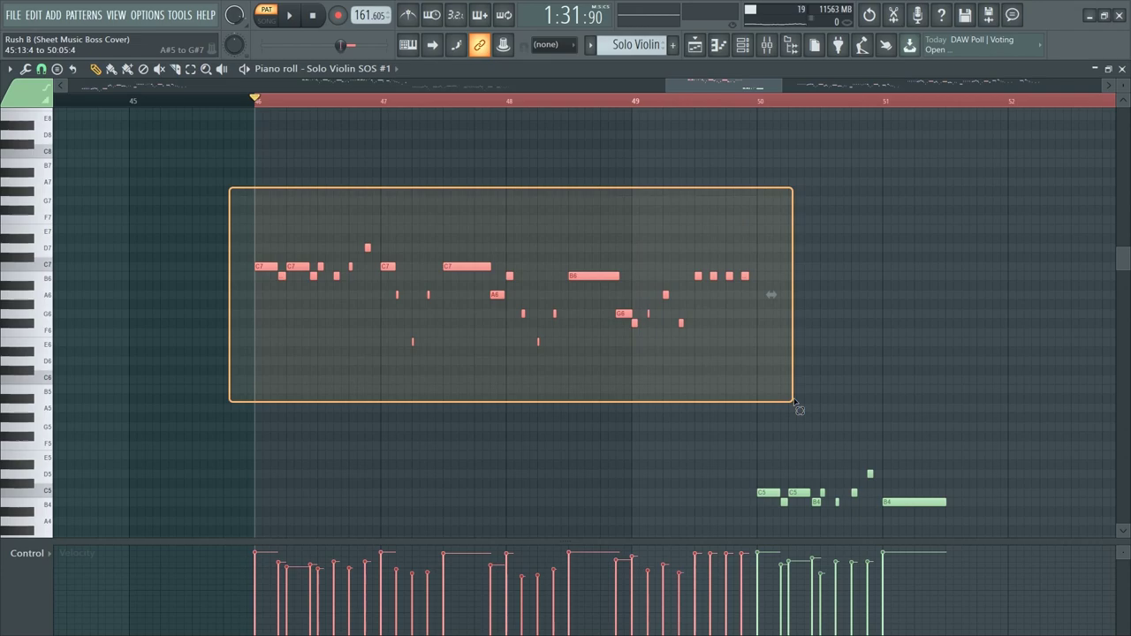
scroll(424, 230, up, 2)
click(438, 195)
drag(200, 189, 812, 415)
click(412, 175)
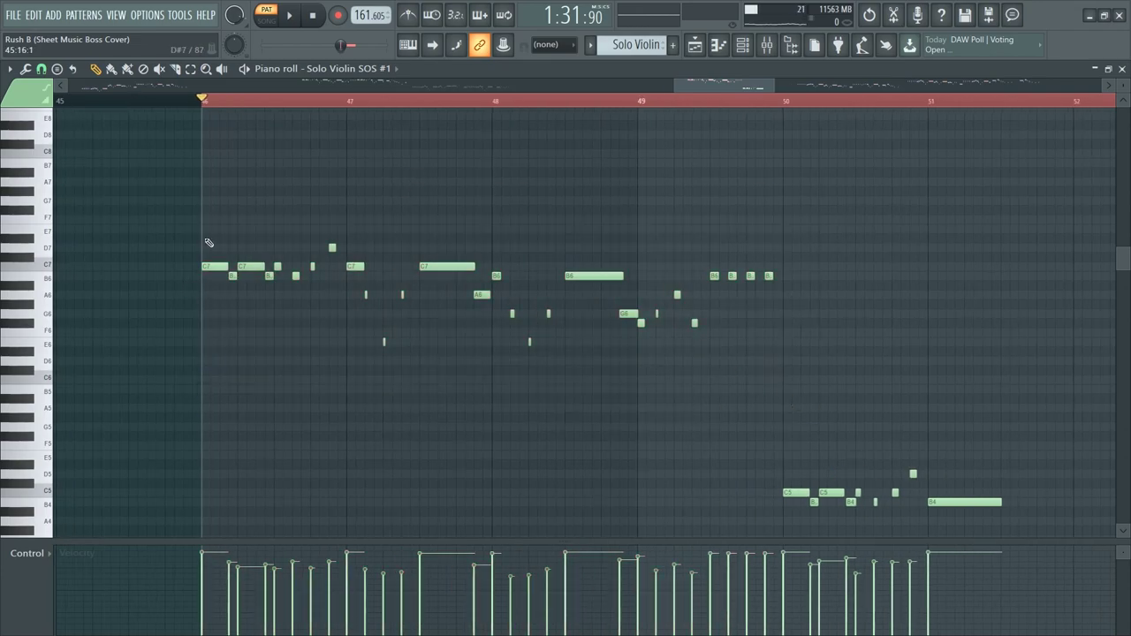
drag(198, 192, 815, 400)
click(300, 210)
drag(186, 216, 777, 406)
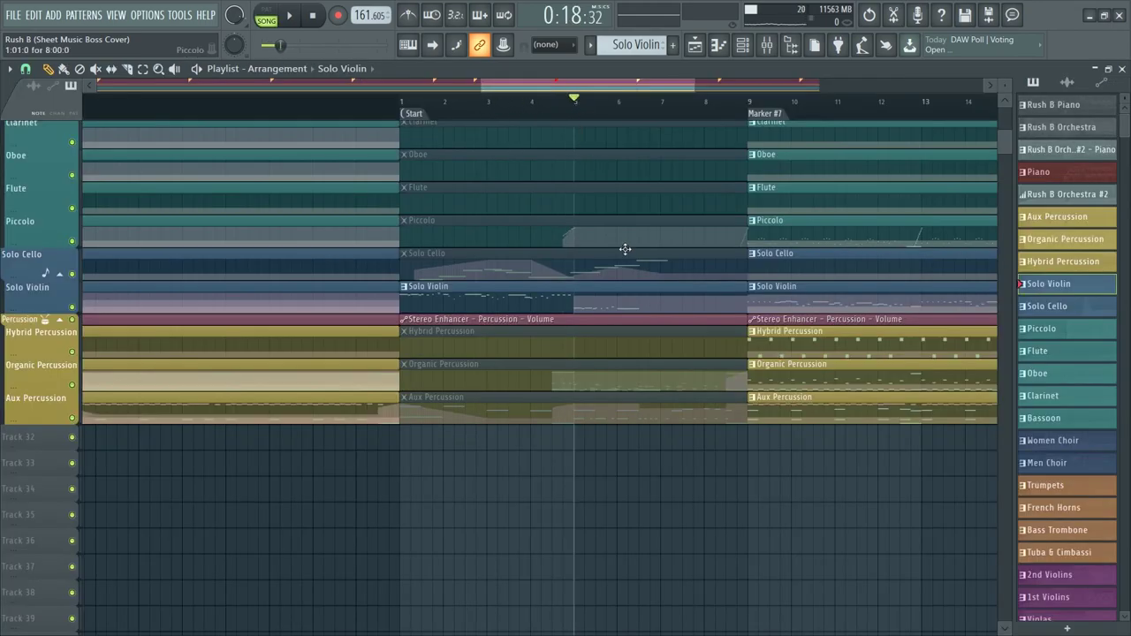
Step: Open the French Horns clip in the piano roll and bring its notes around bars 46 to 53 into view
scroll(625, 249, up, 6)
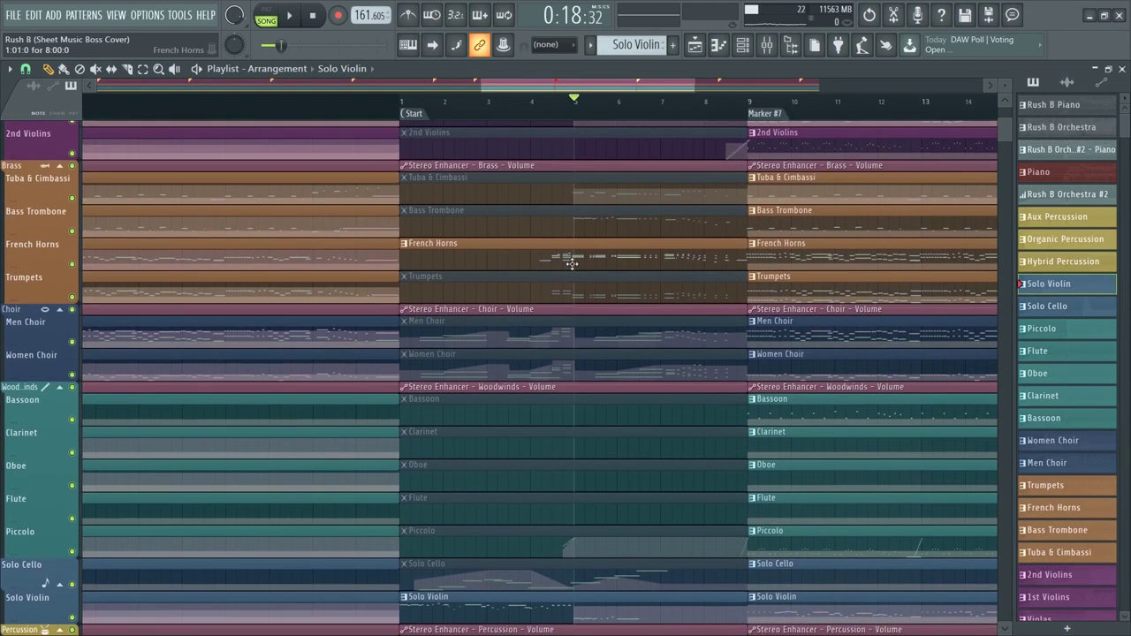
double_click(571, 256)
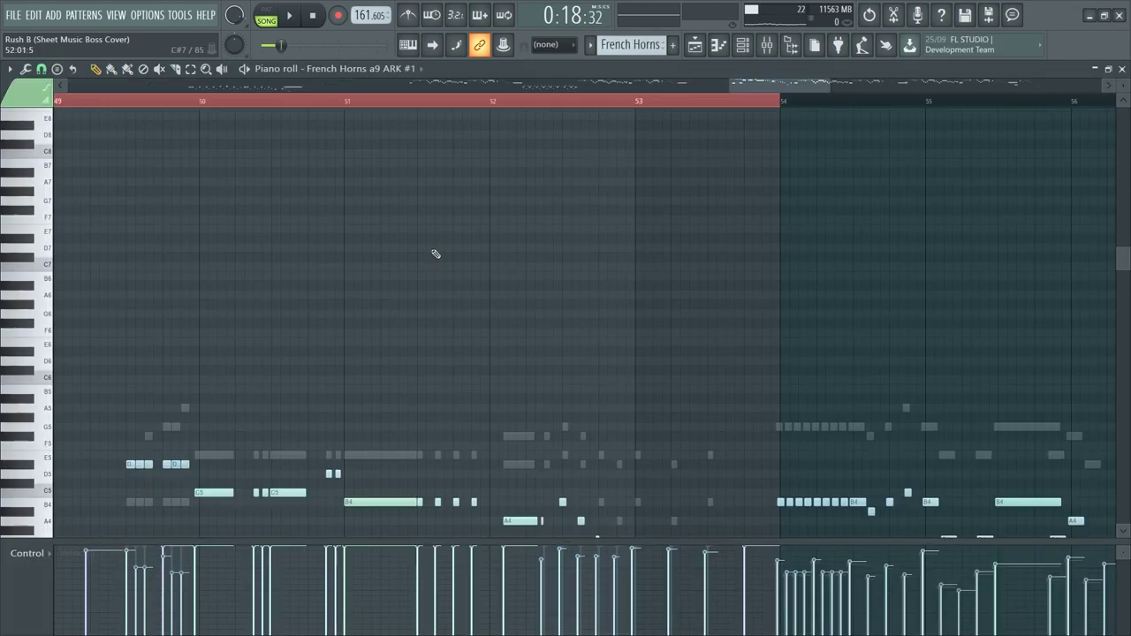
ctrl+scroll(353, 280, down, 4)
scroll(522, 296, down, 5)
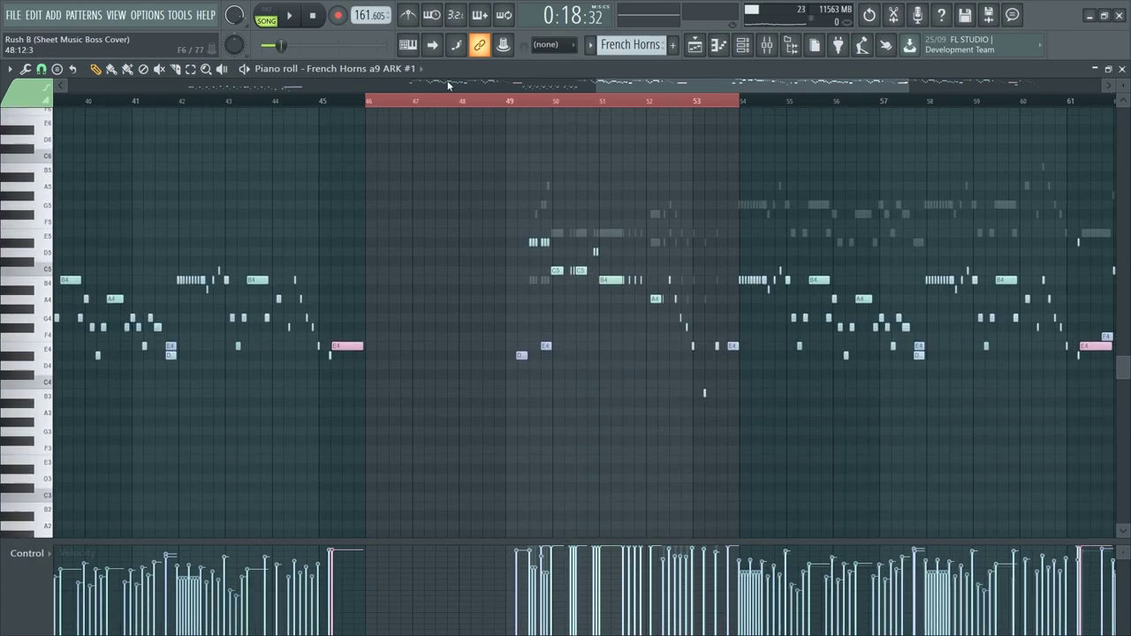
Step: Switch playback to pattern mode, select the low D#4 horn note in bar 49, and return to the playlist
click(275, 21)
ctrl+scroll(549, 104, up, 3)
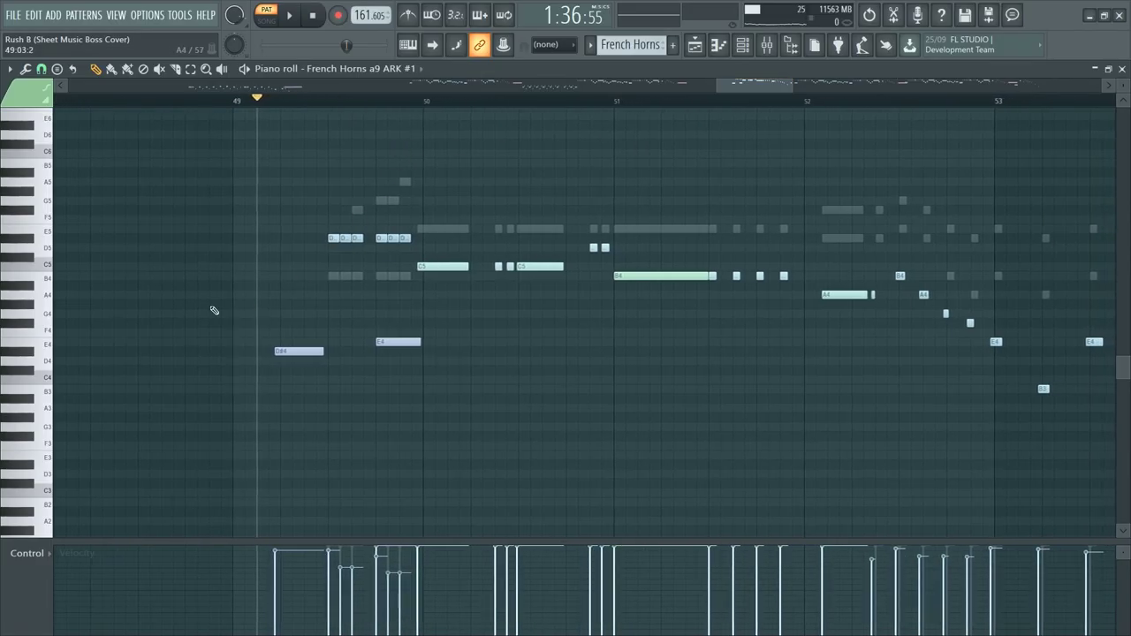
drag(280, 298, 415, 470)
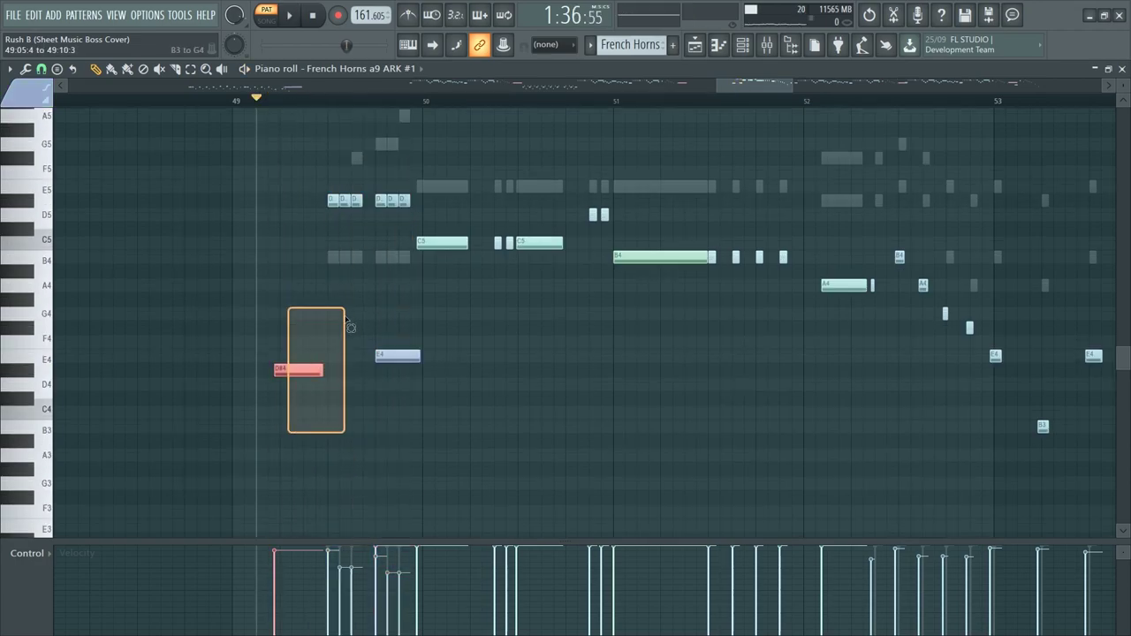
key(F5)
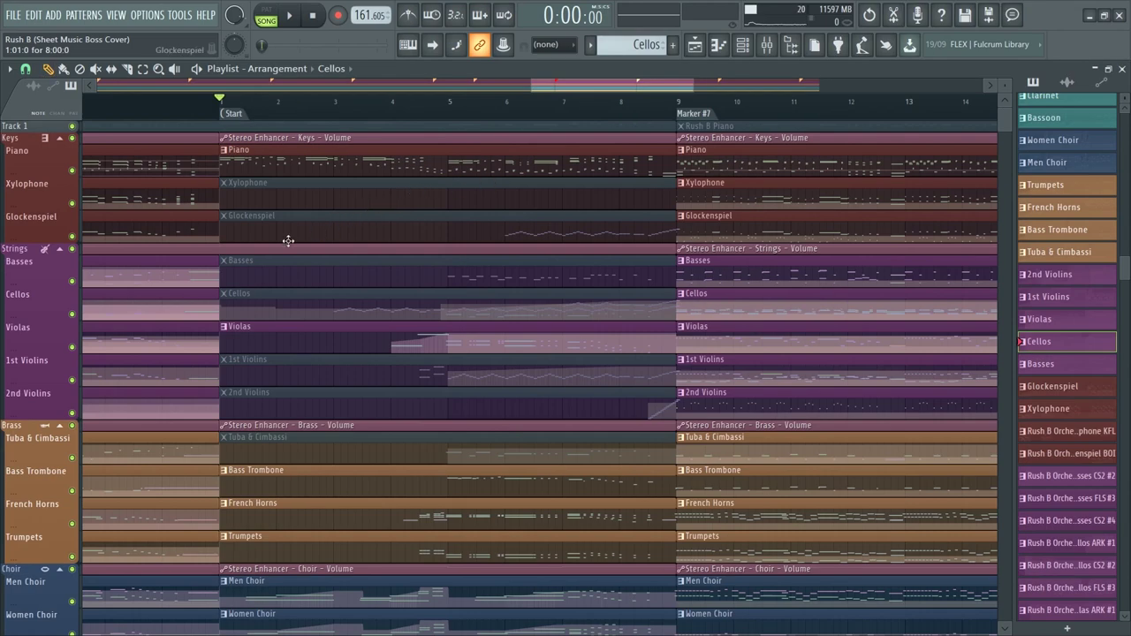
Step: Examine the unmuted harmony clips across the playlist's strings, brass, choir and solo cello tracks
scroll(283, 257, down, 8)
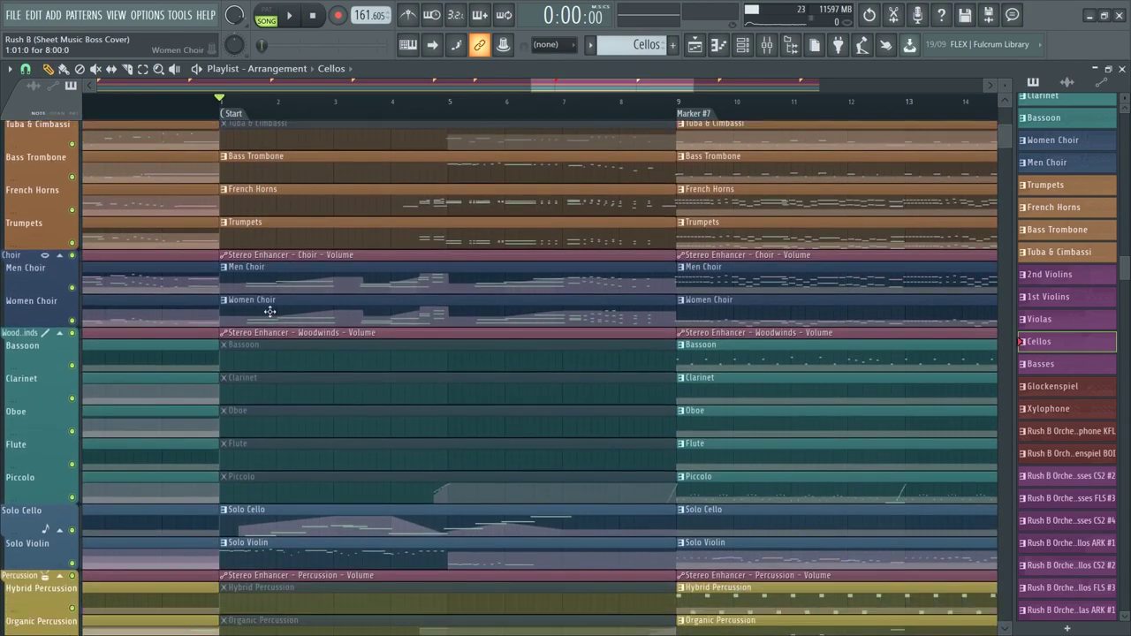
scroll(270, 312, down, 7)
scroll(365, 381, up, 12)
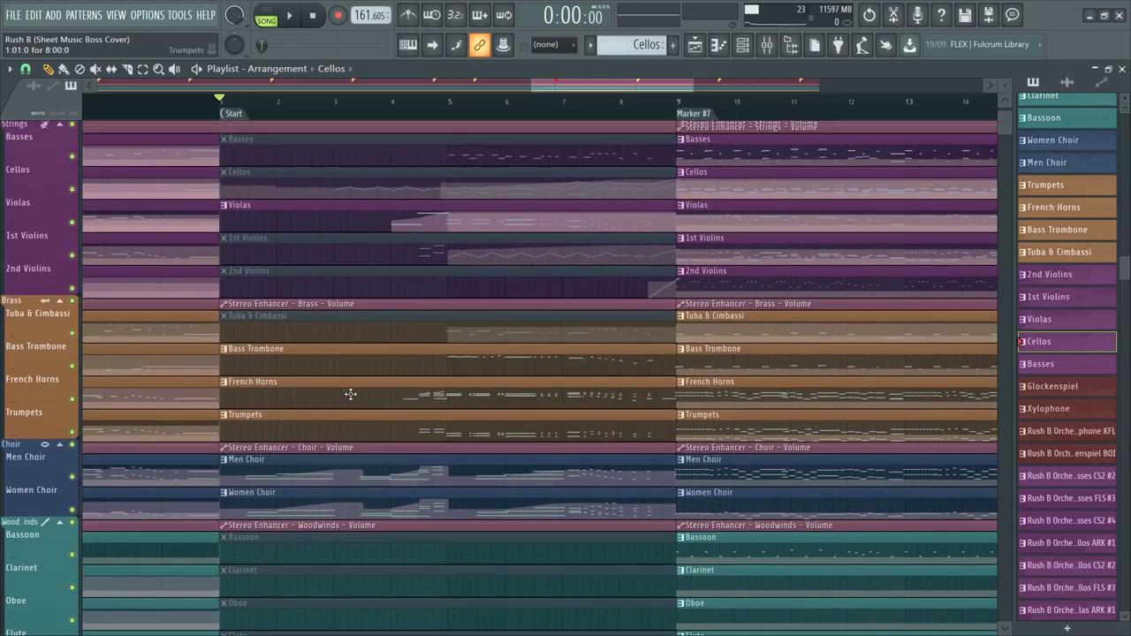
scroll(349, 391, up, 3)
scroll(351, 389, down, 4)
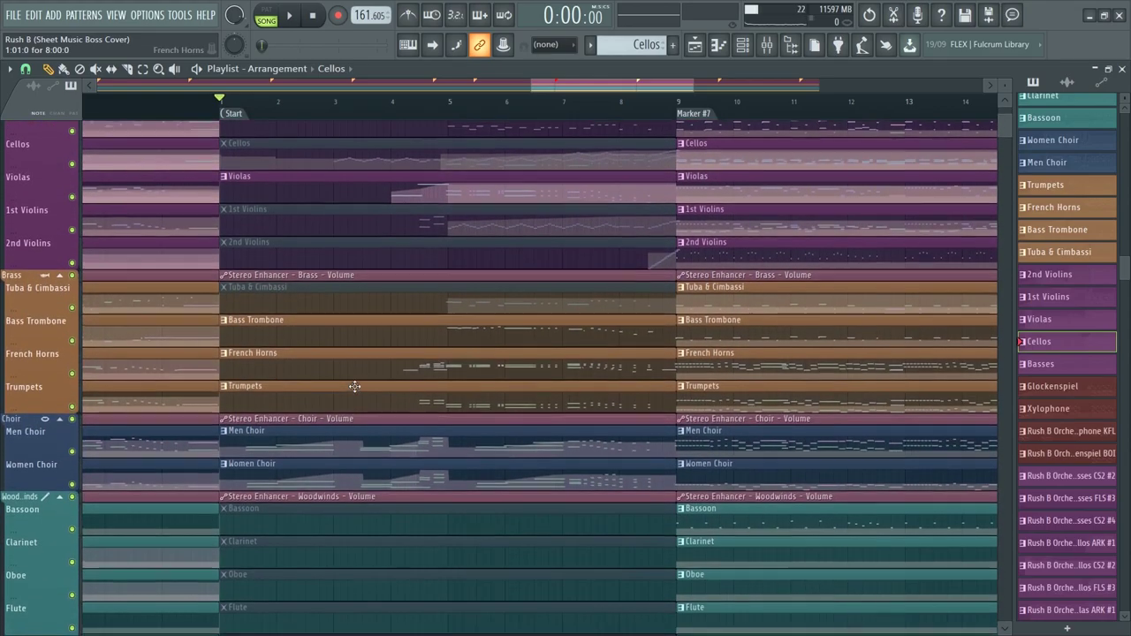
scroll(354, 386, down, 6)
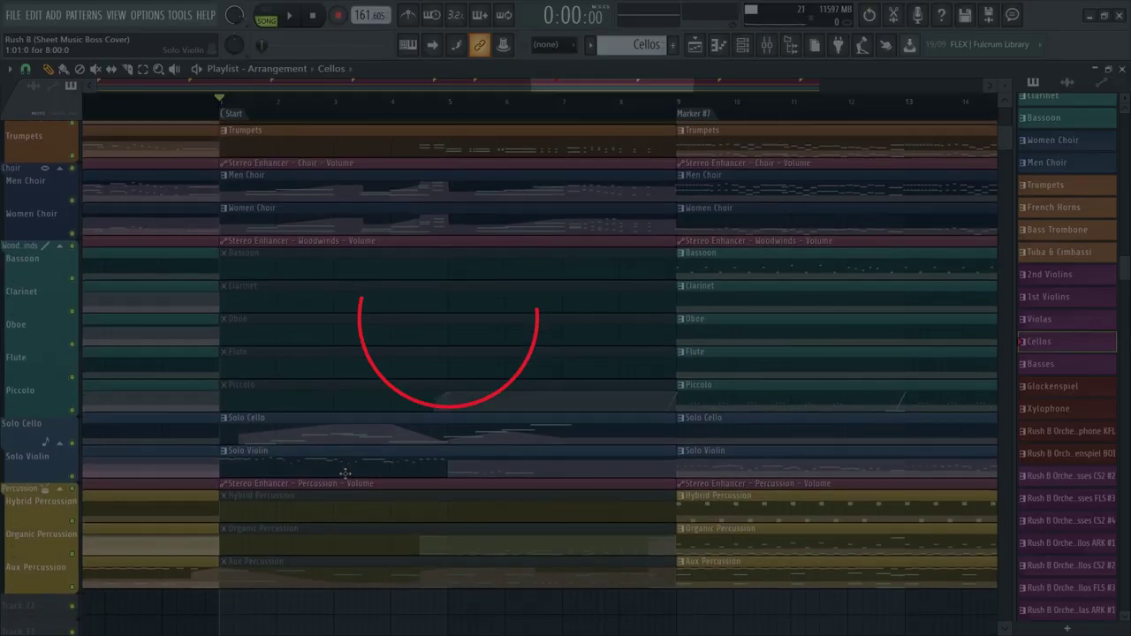
scroll(345, 473, down, 3)
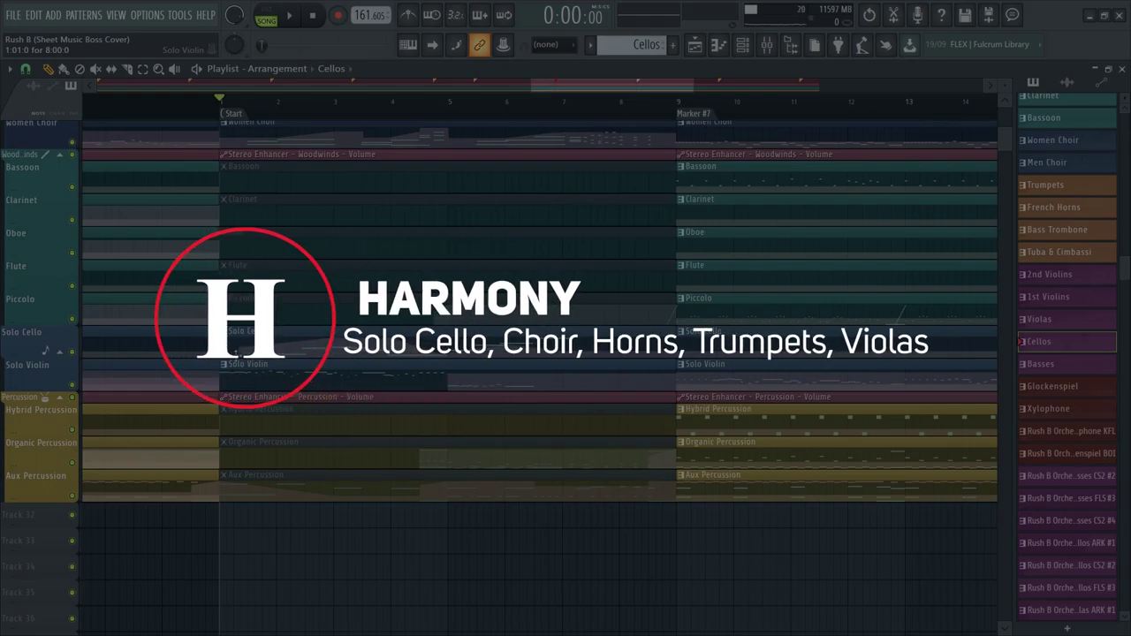
scroll(279, 342, up, 6)
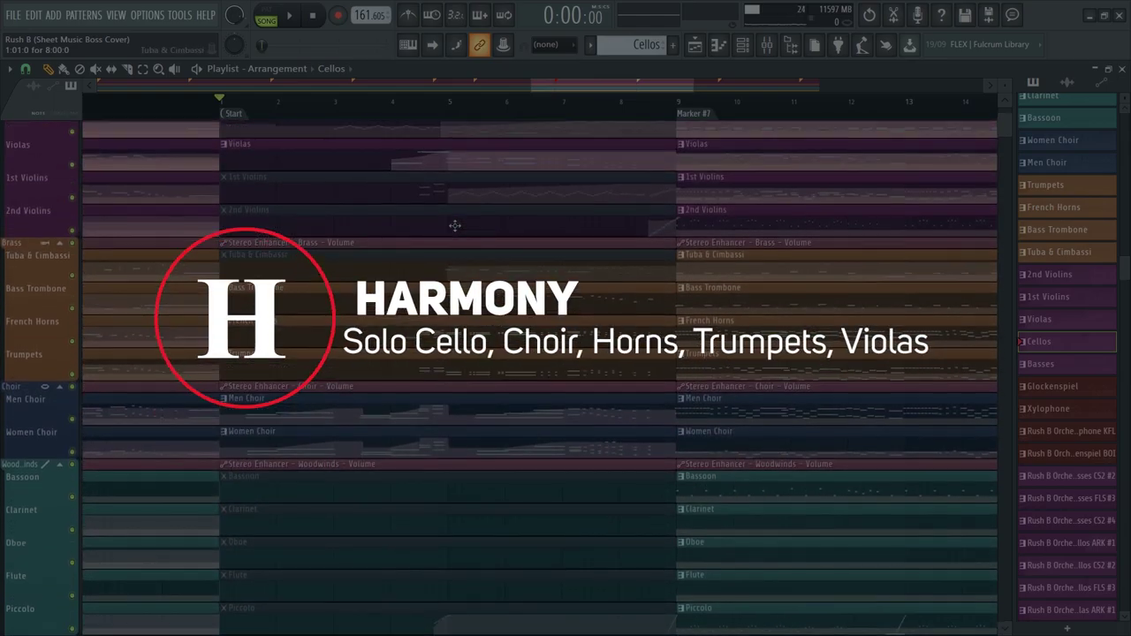
scroll(397, 332, down, 5)
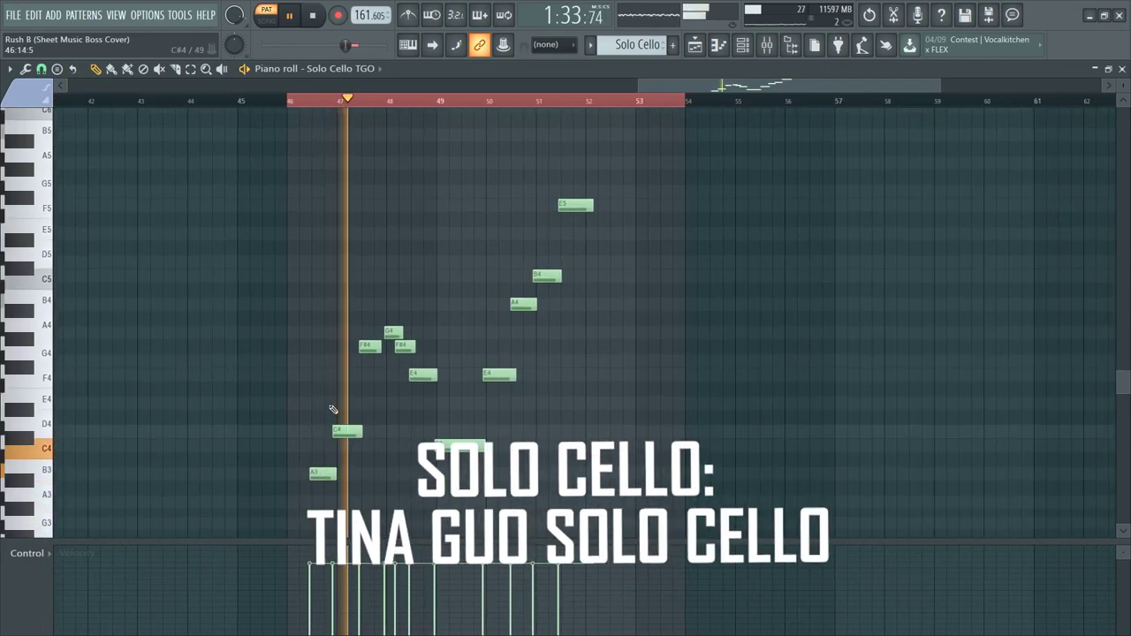
Step: Follow the Solo Cello legato notes in the piano roll during playback from bar 47
scroll(309, 240, up, 3)
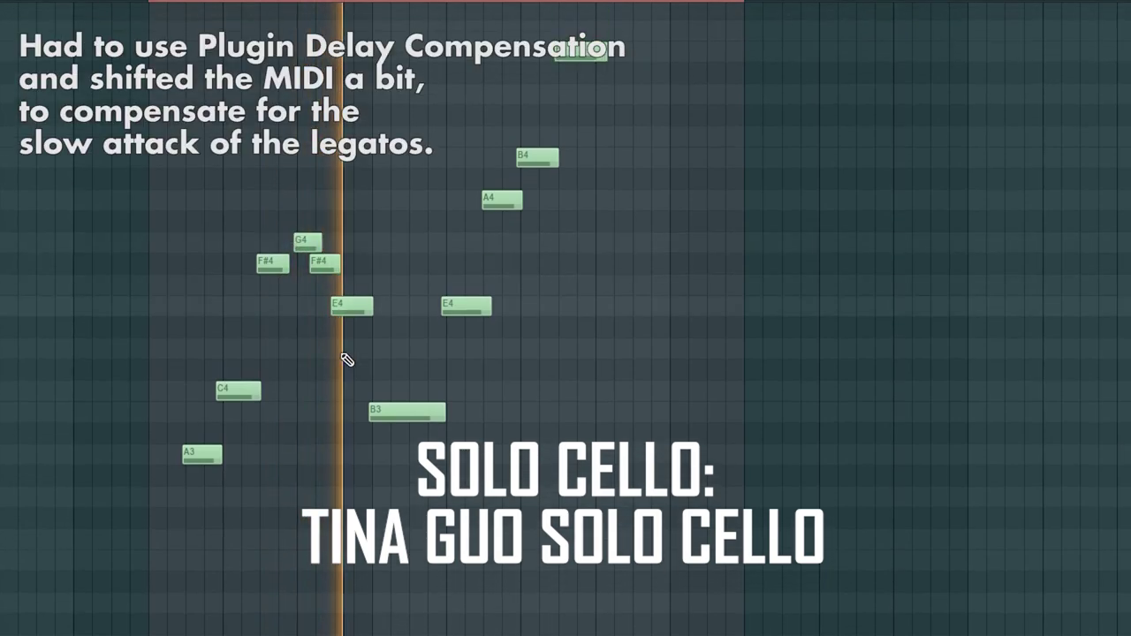
scroll(357, 411, down, 3)
scroll(362, 407, up, 6)
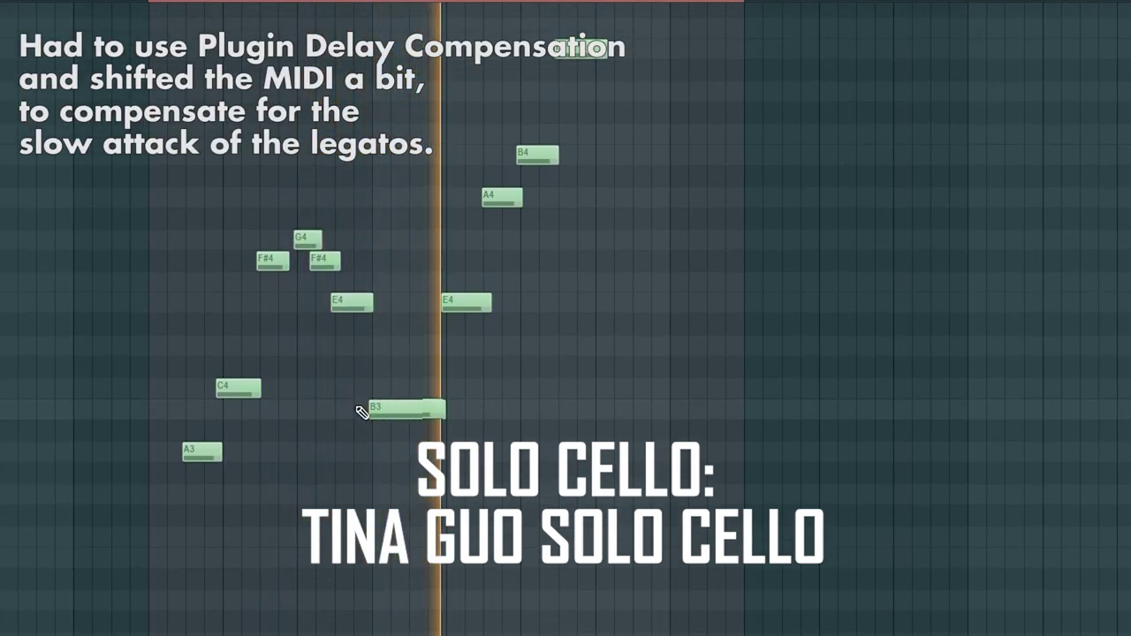
scroll(513, 285, up, 5)
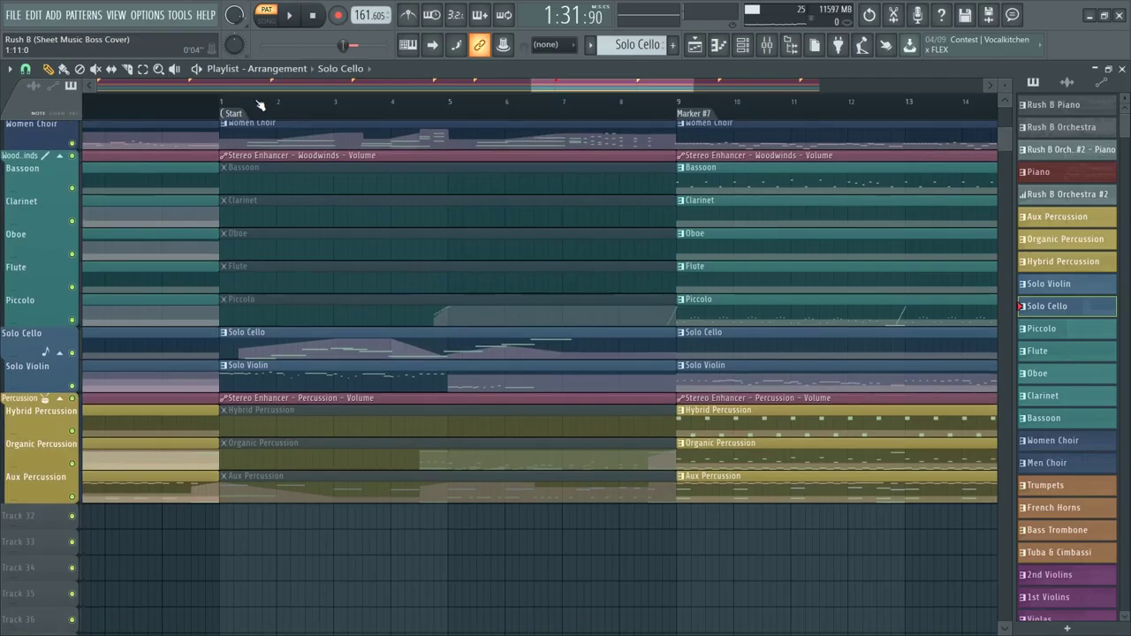
Step: Solo the Solo Cello track in song mode, unmute Solo Violin alongside it, and play the two from the start
key(space)
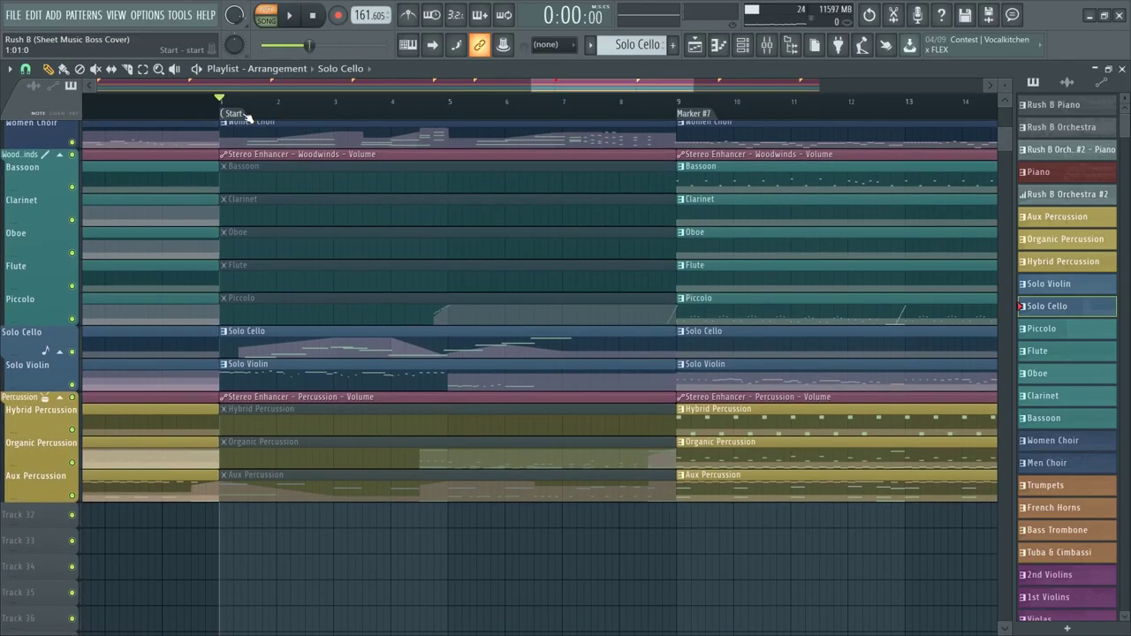
scroll(105, 391, up, 1)
right_click(72, 351)
click(71, 384)
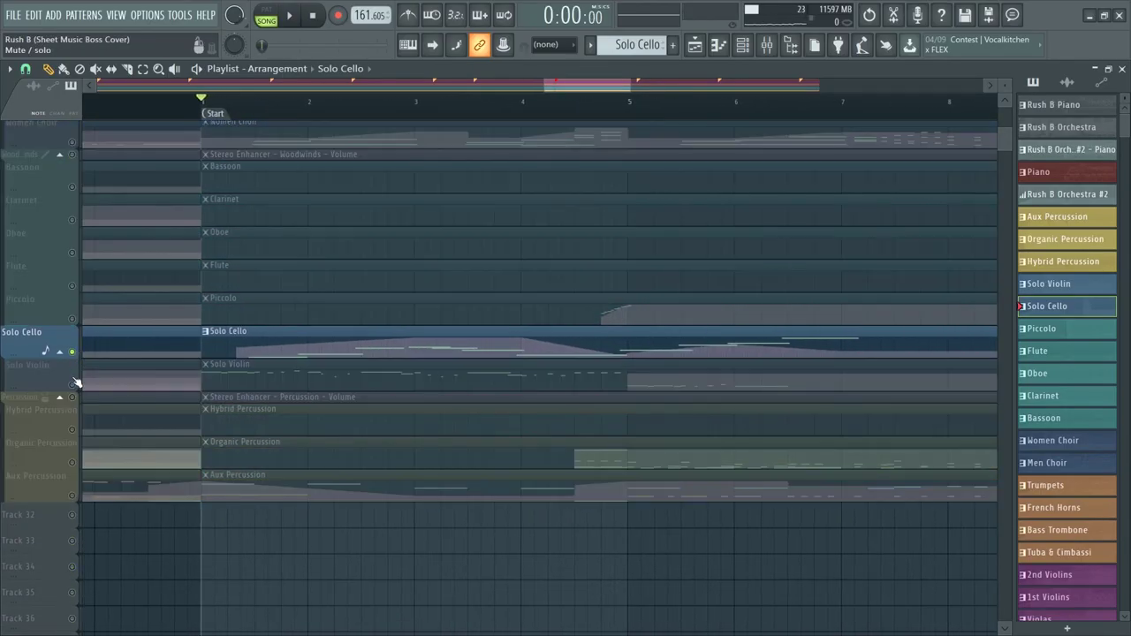
double_click(250, 375)
key(F5)
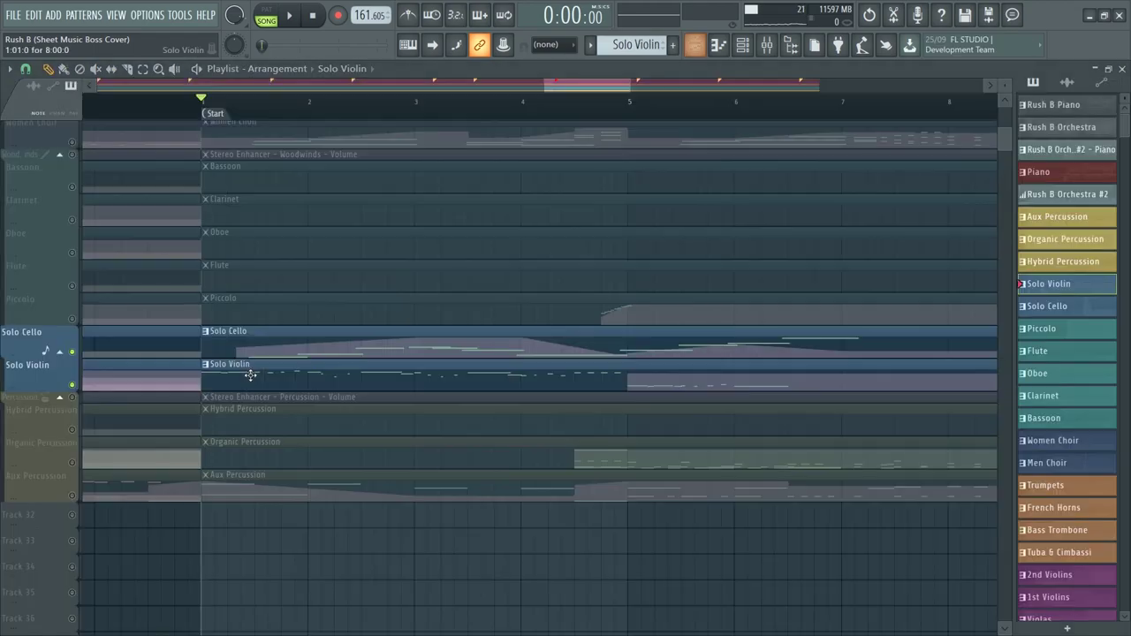
key(space)
Step: Unmute the Women Choir and Men Choir tracks in the playlist
scroll(221, 362, up, 3)
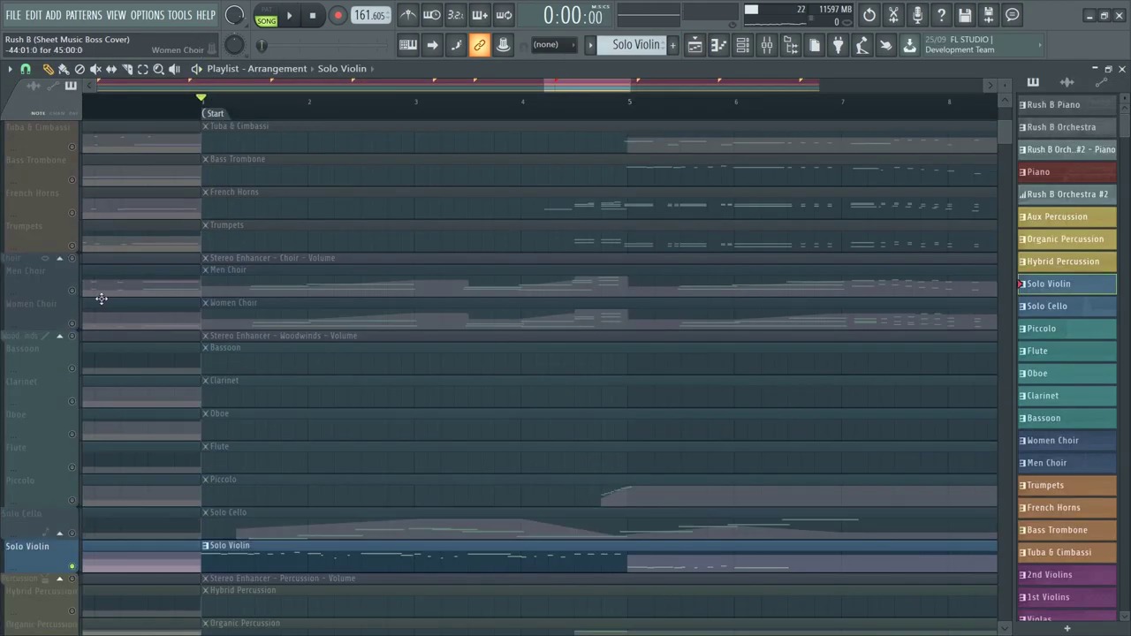
click(71, 324)
click(72, 291)
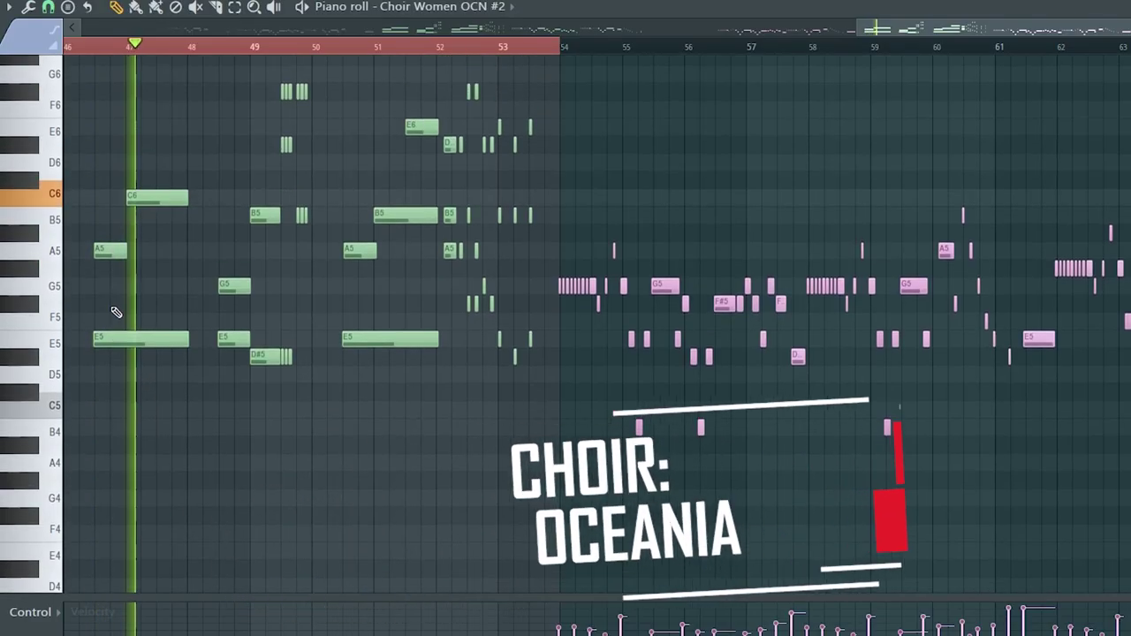
Step: Follow the Choir Women OCN #2 notes in the piano roll during playback from bar 47, and stop playback
scroll(205, 116, up, 1)
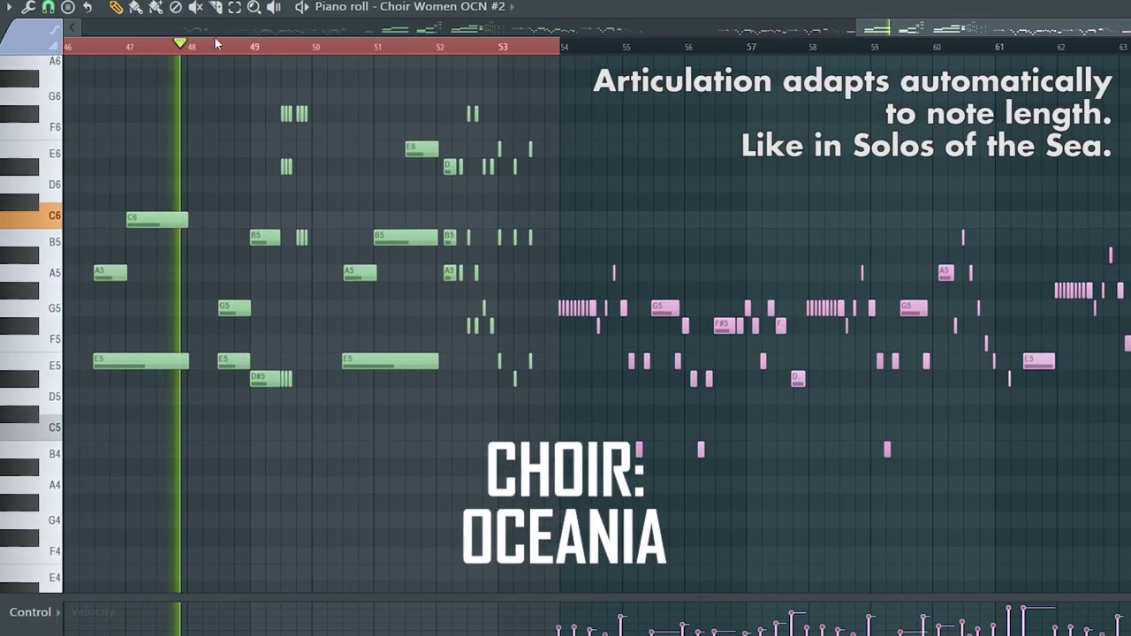
scroll(227, 109, up, 4)
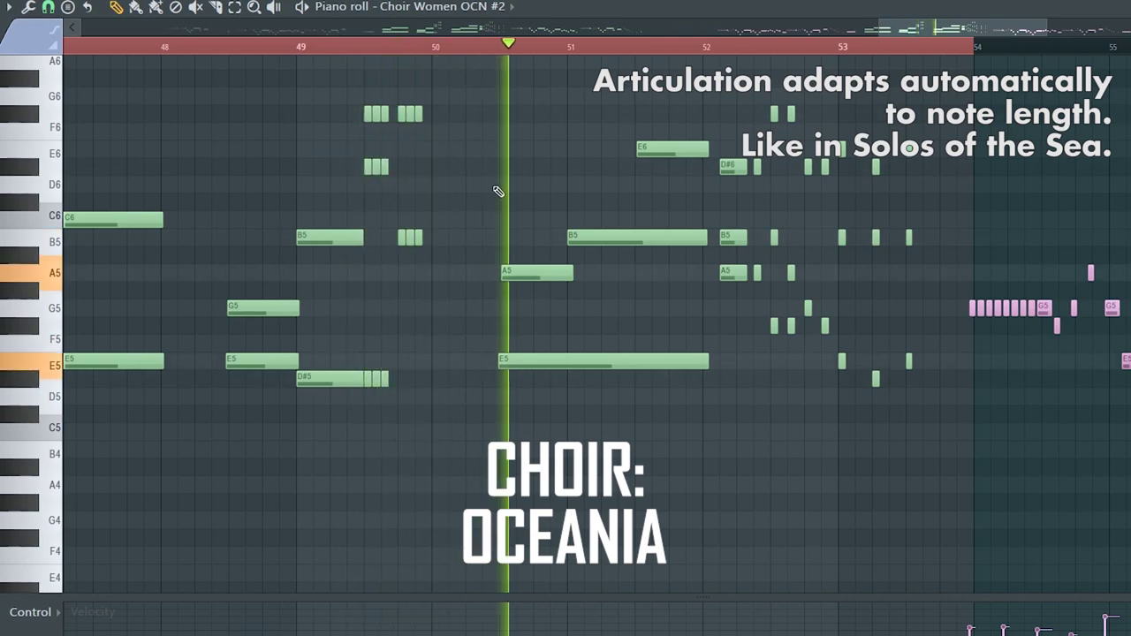
scroll(498, 212, up, 3)
key(space)
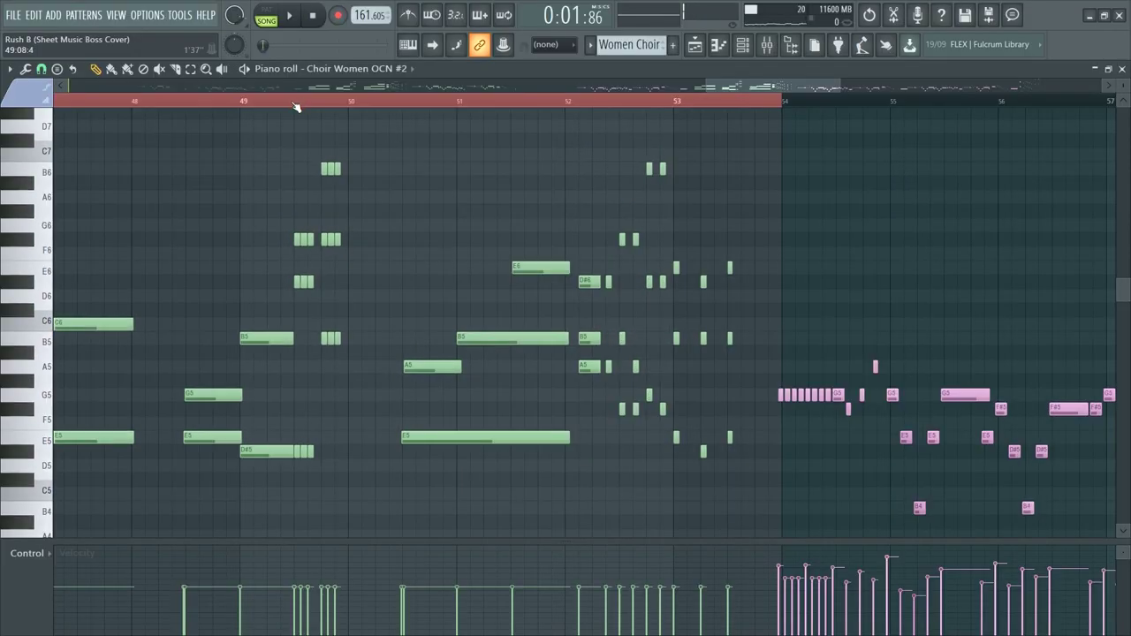
drag(298, 106, 347, 120)
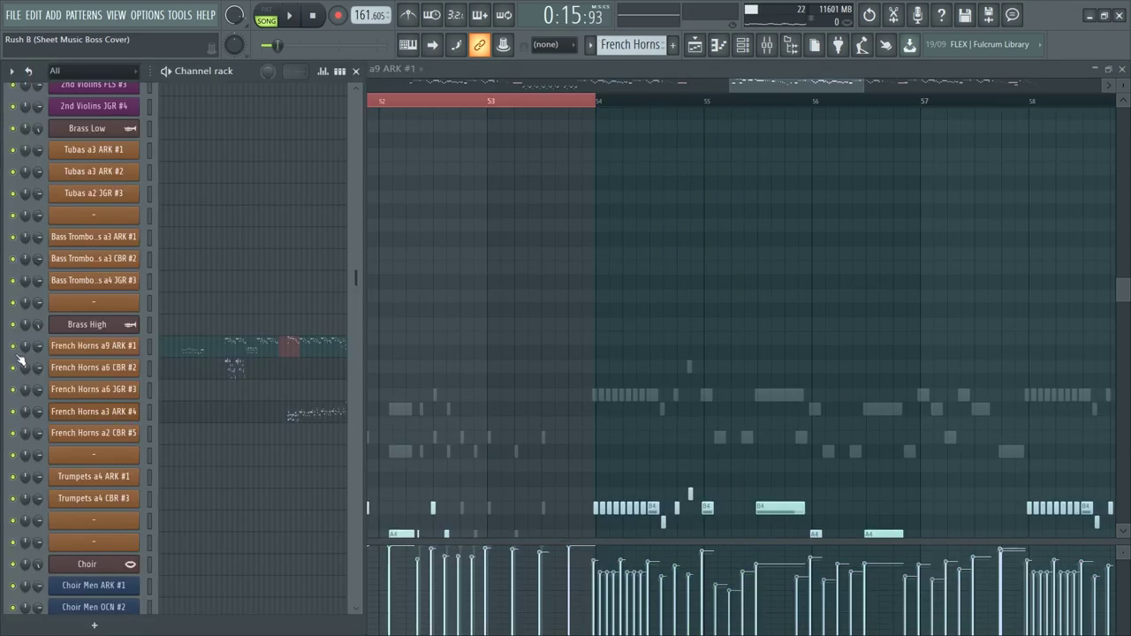
Step: Open the French Horns a3 ARK #4 notes from bar 49 and play them in pattern mode without a time selection
click(290, 410)
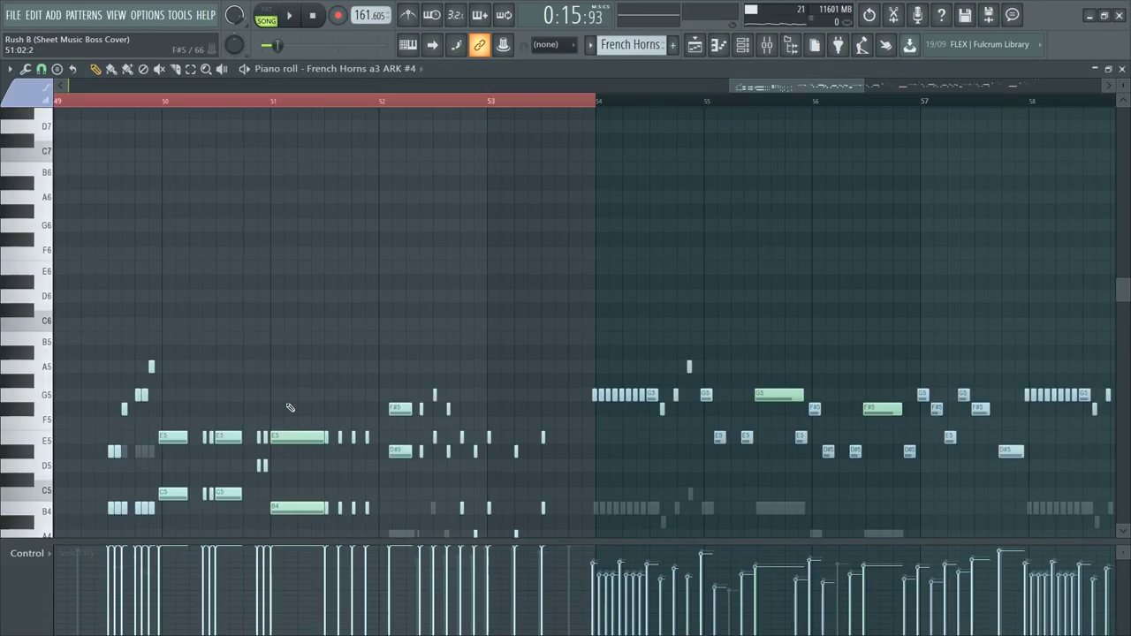
click(96, 103)
scroll(103, 235, down, 5)
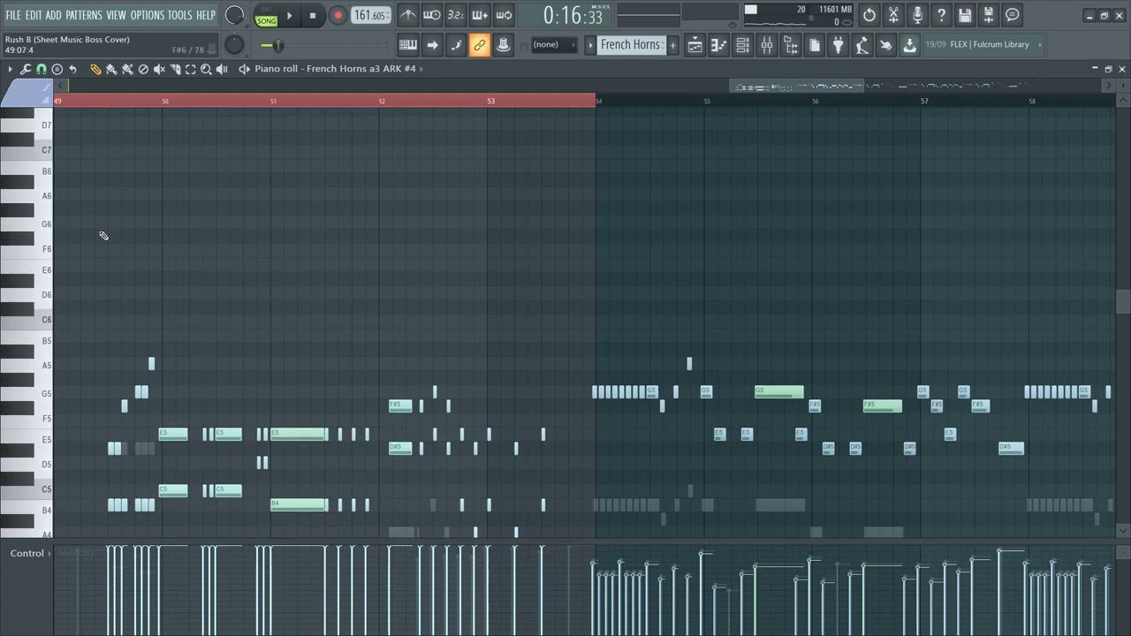
double_click(118, 105)
scroll(102, 111, up, 3)
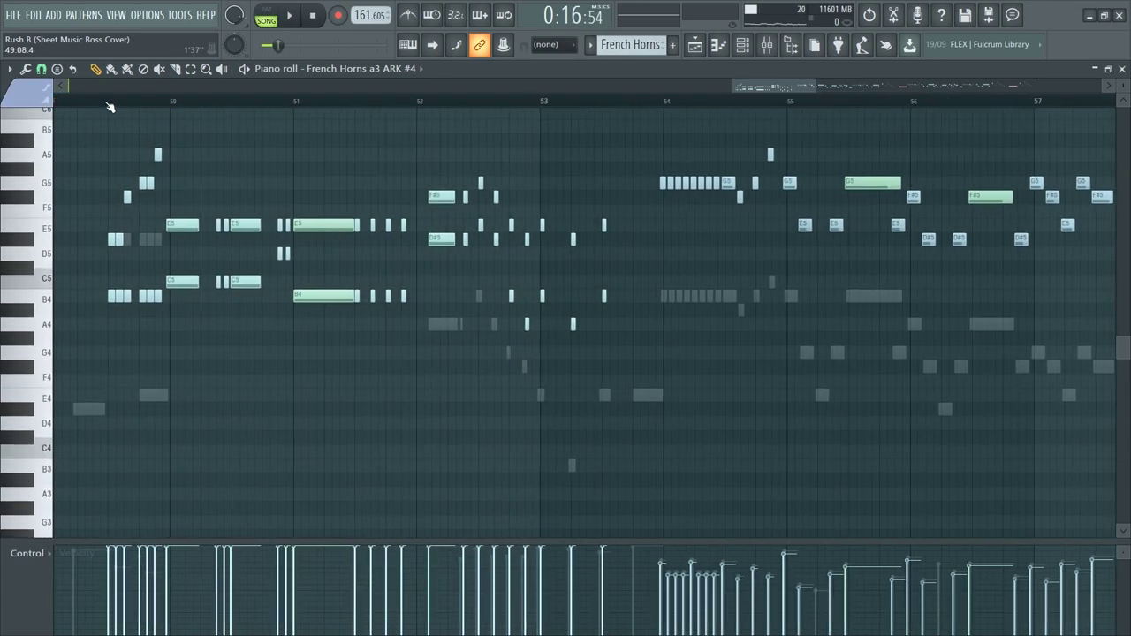
click(267, 20)
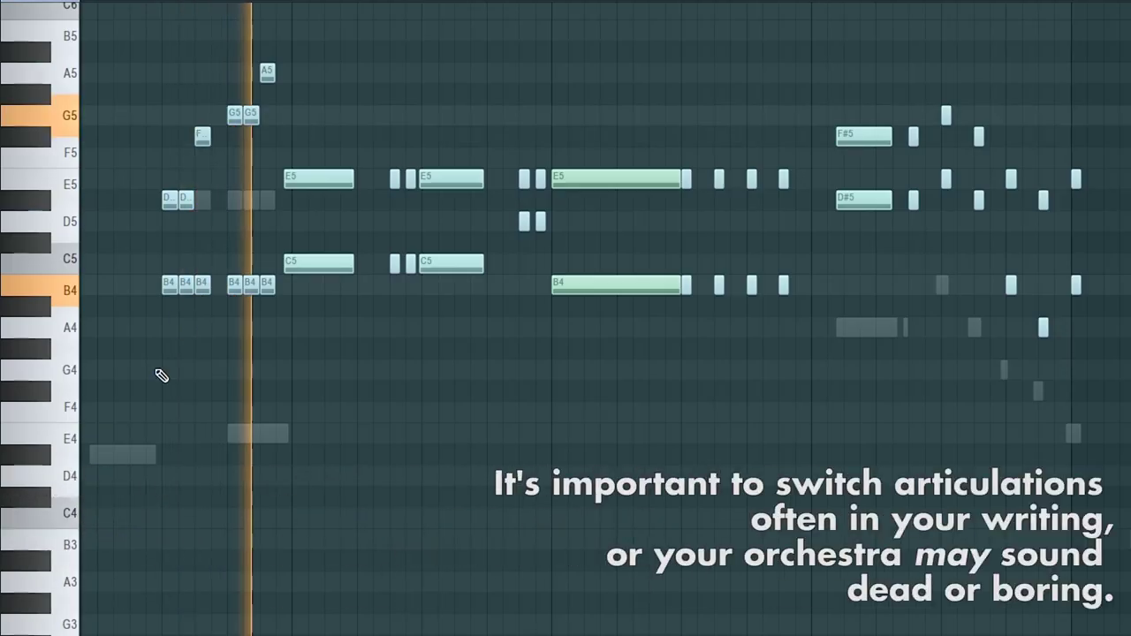
scroll(192, 357, up, 2)
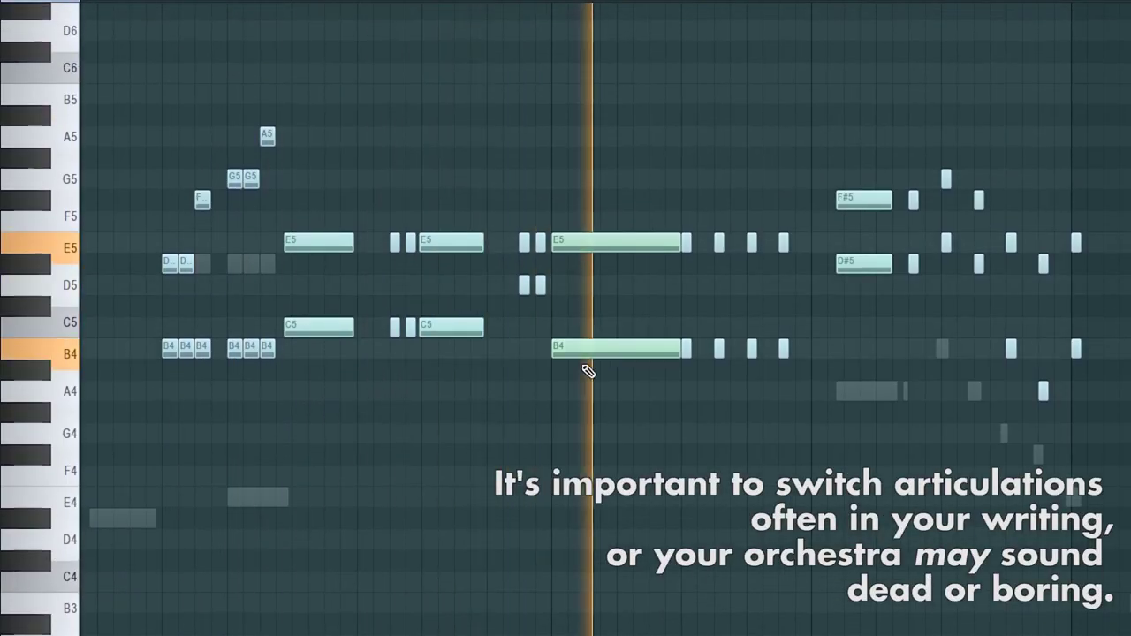
Step: Open the Trumpets clip from the playlist to examine its Trumpets a4 ARK #1 notes around bars 49 to 53
key(F6)
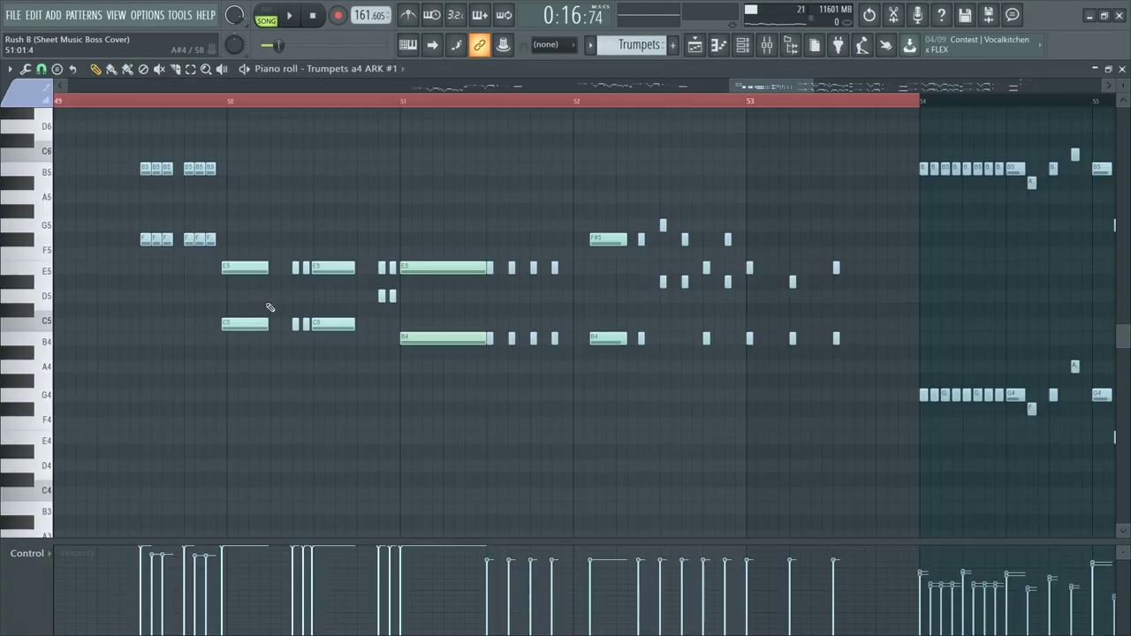
key(F5)
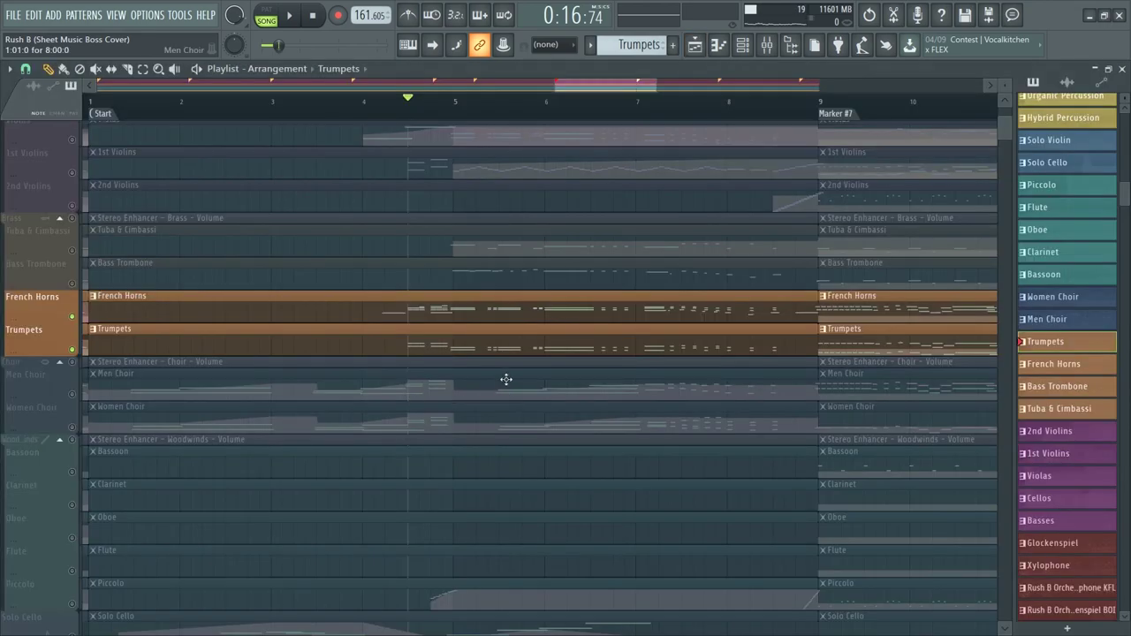
double_click(436, 350)
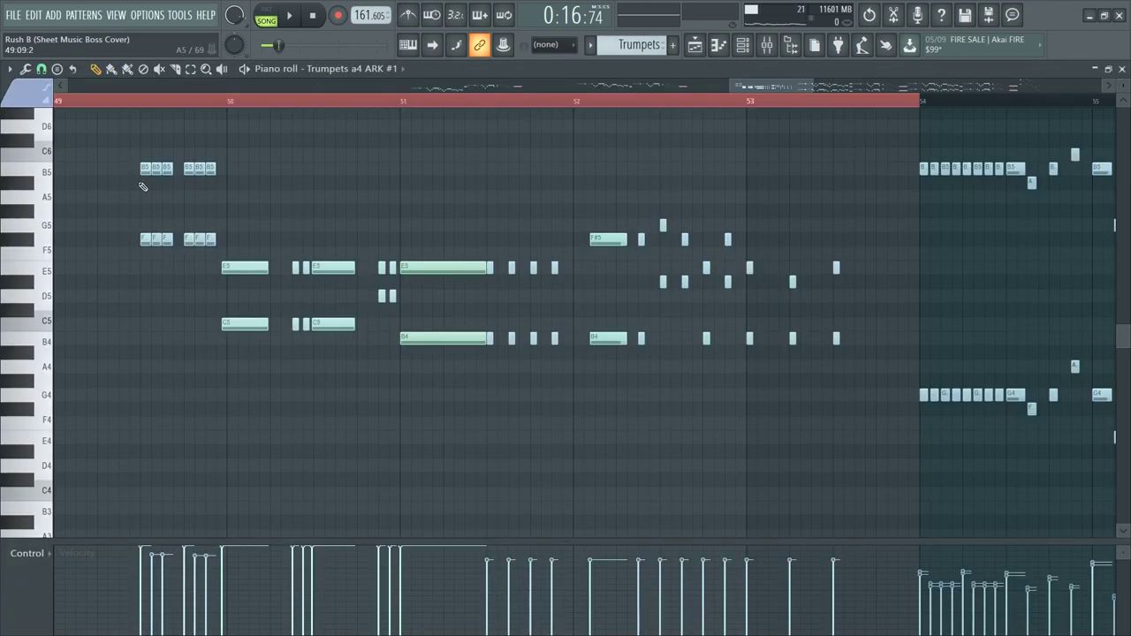
Step: Unmute the French Horns and Trumpets tracks alongside Bass Trombone in the playlist
key(F5)
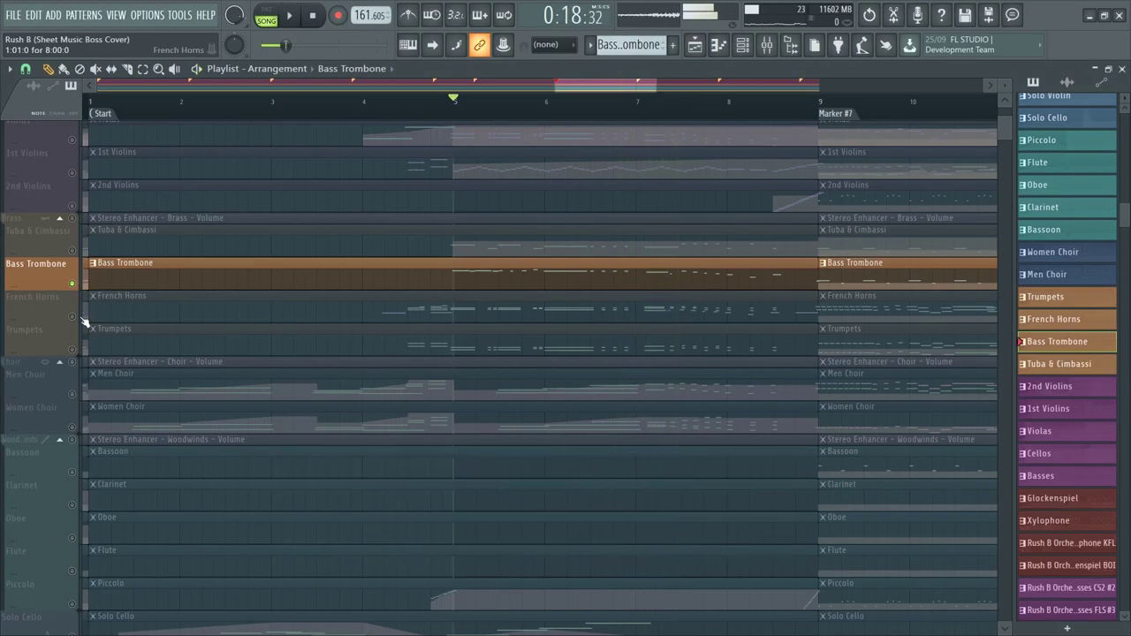
click(74, 318)
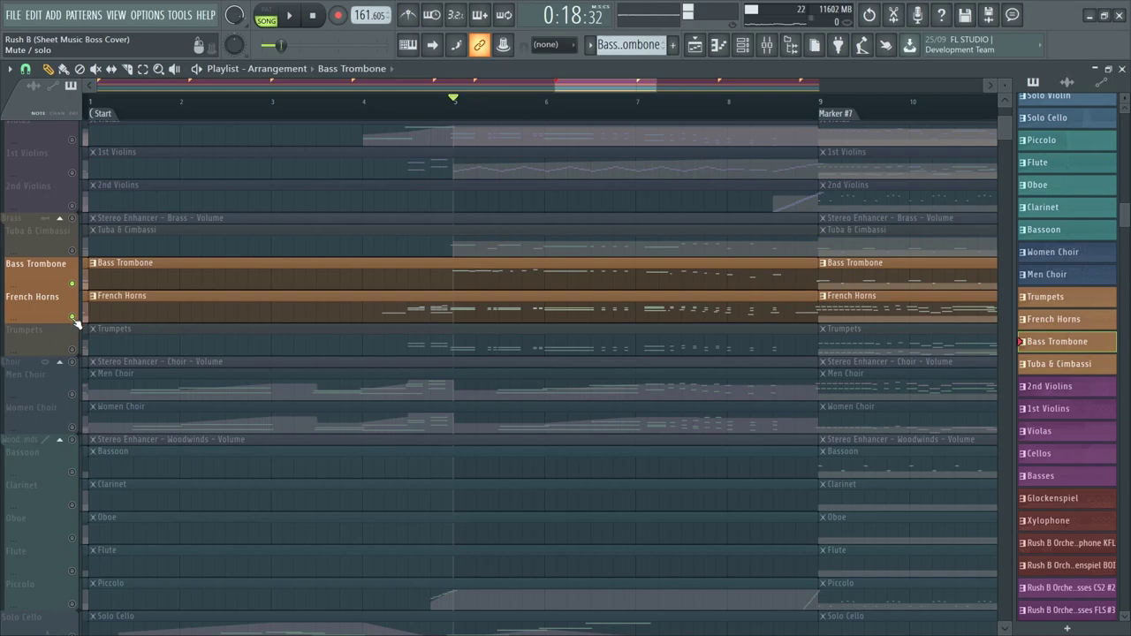
click(74, 348)
scroll(76, 380, up, 3)
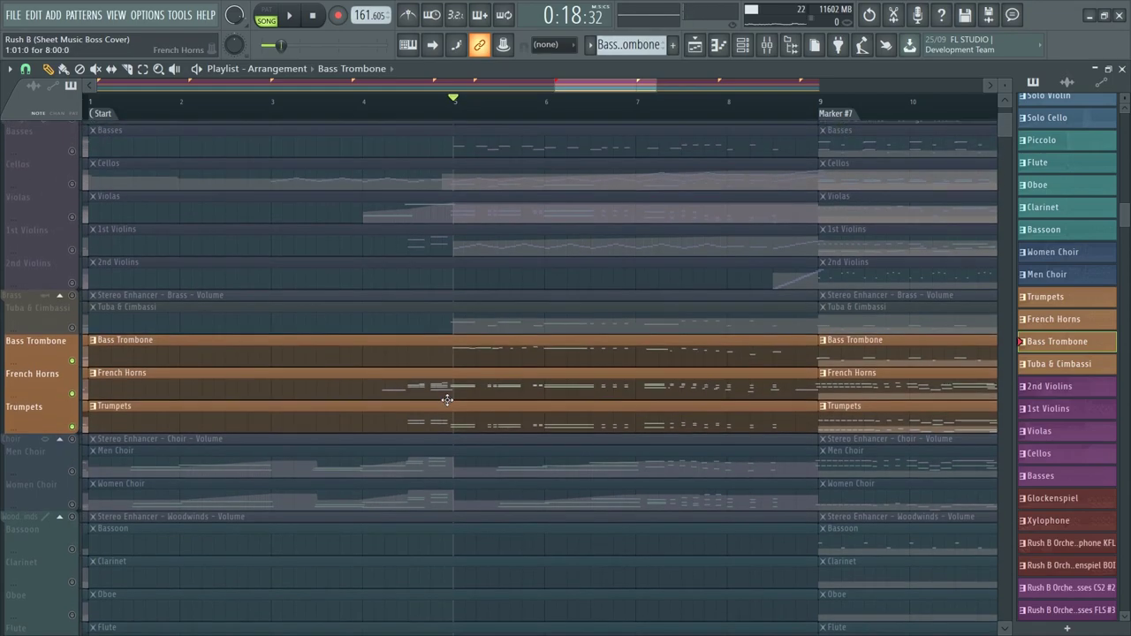
Step: Solo the French Horns track, and restore all playlist tracks to unmuted
right_click(75, 395)
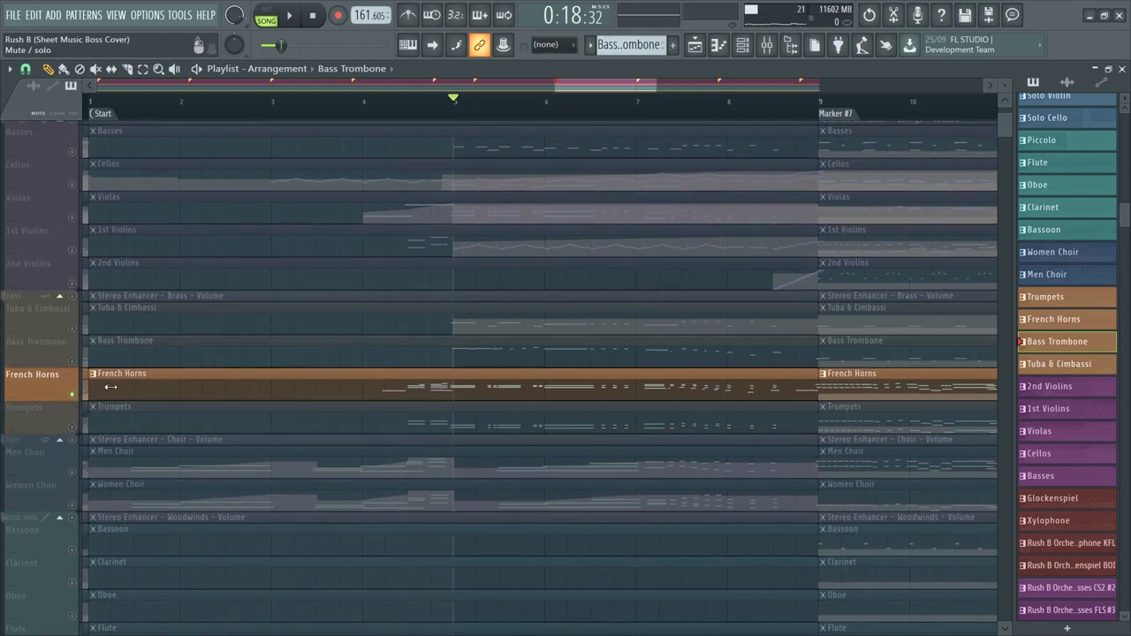
scroll(88, 333, up, 4)
right_click(71, 319)
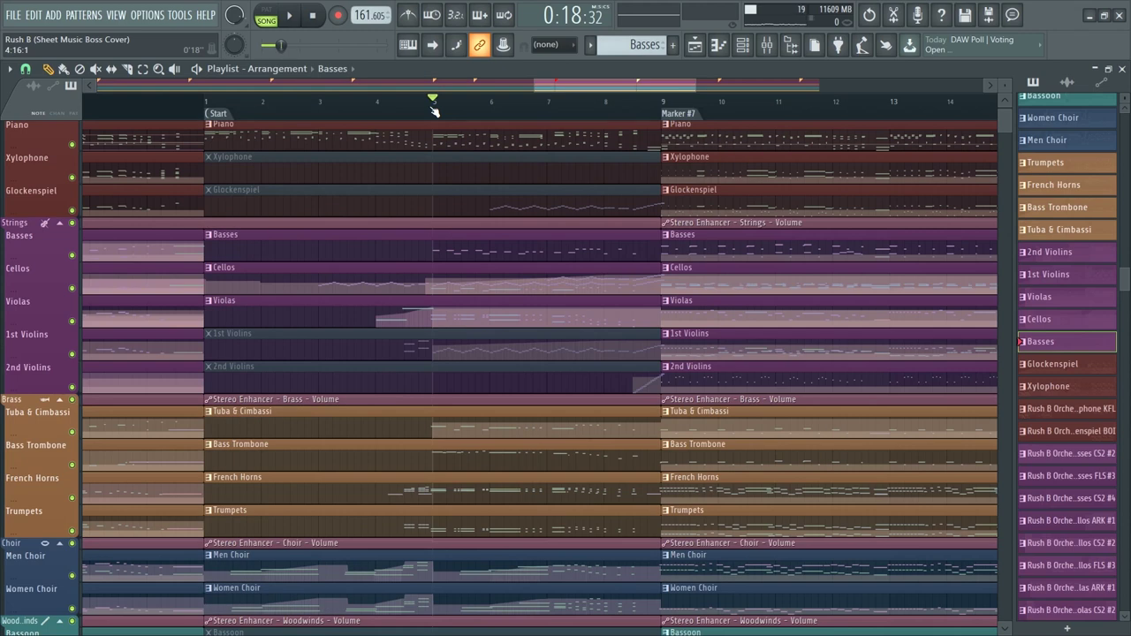
Step: Mark bars 5 to 8 and bars 1 to 5 on the playlist timeline, and clear the selection with the playhead at bar 5
drag(434, 111, 631, 135)
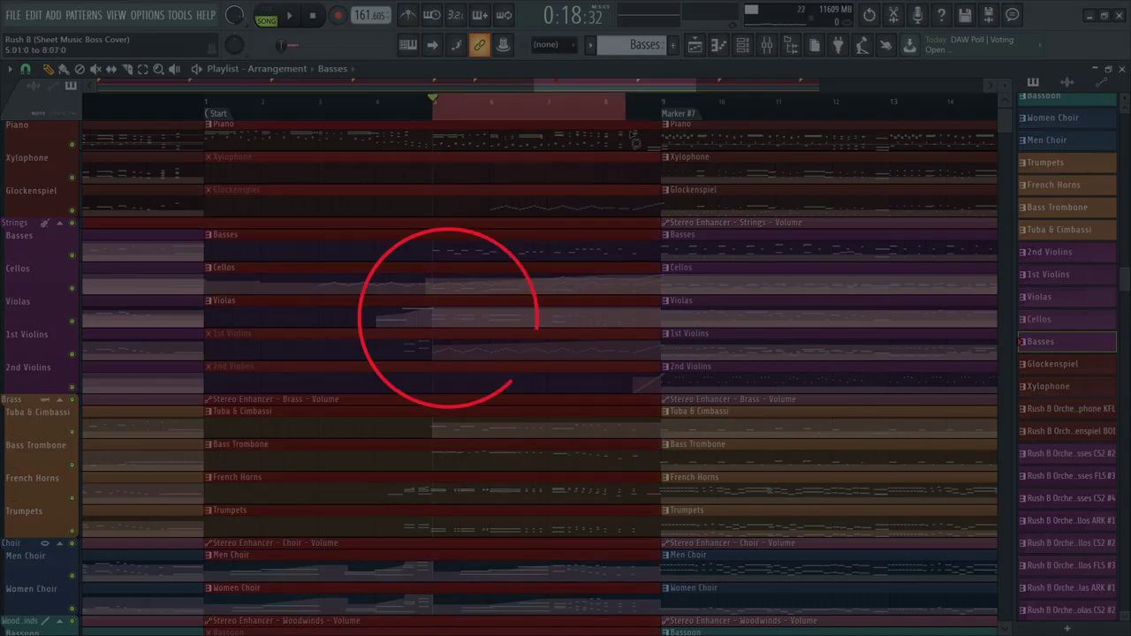
drag(433, 106, 210, 100)
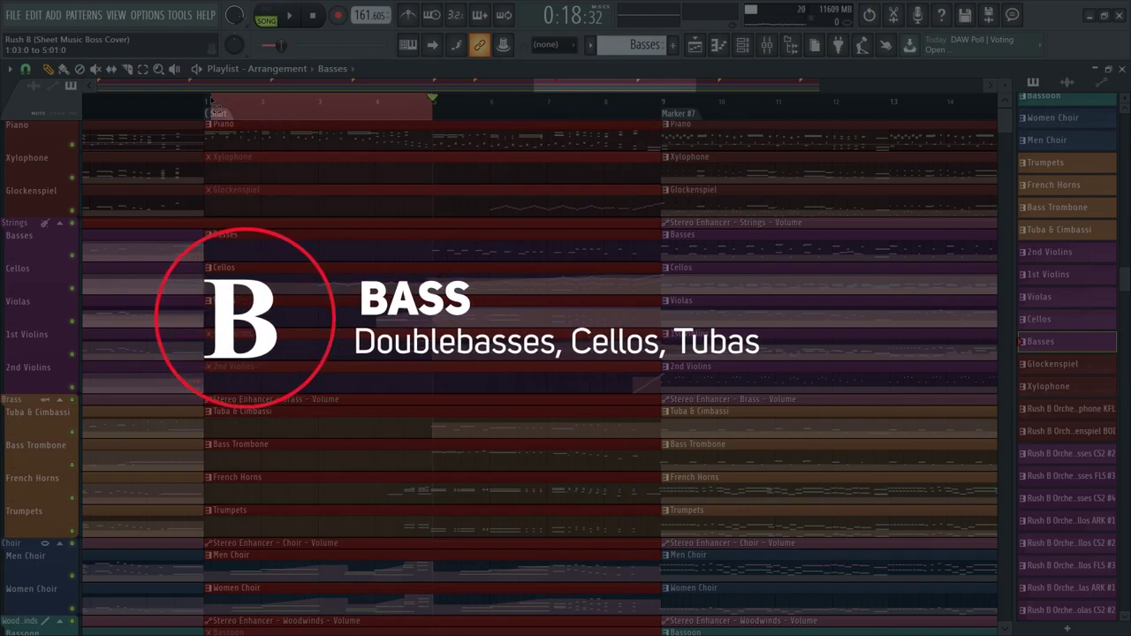
key(ctrl+d)
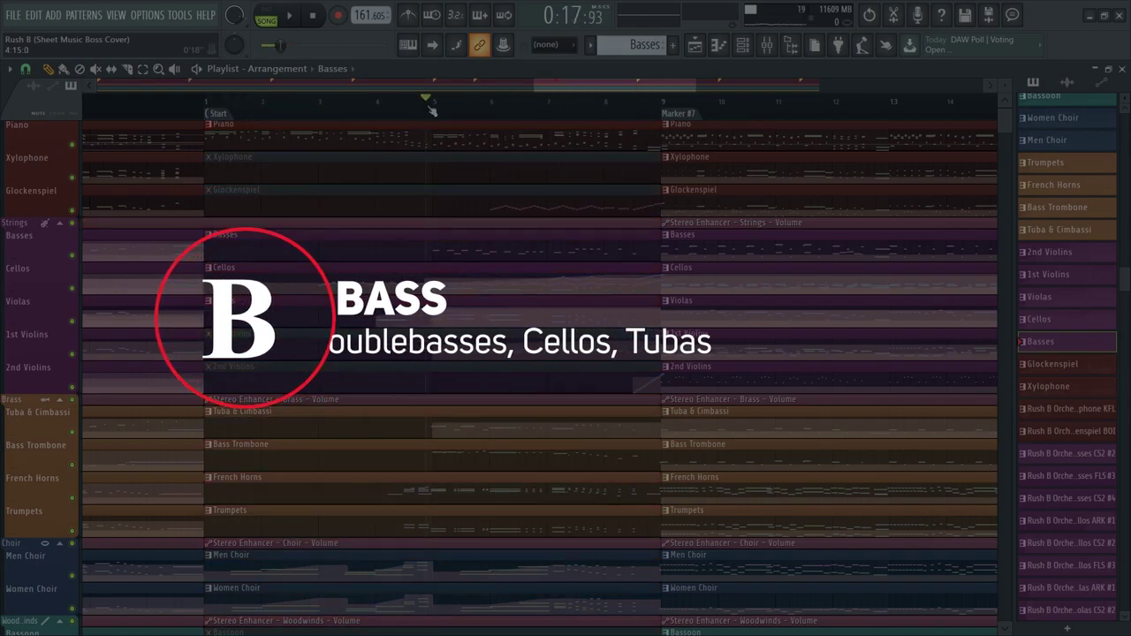
click(435, 110)
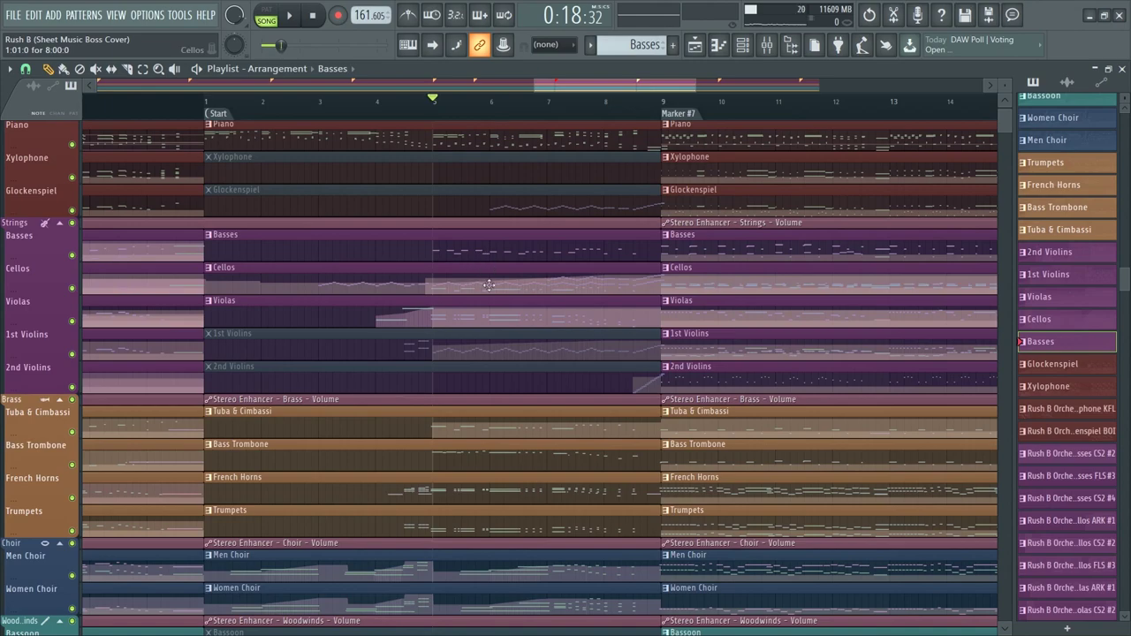
Step: Open the Basses clip and highlight its Basses CS2 #2 bass line across bars 50 to 53 during review
double_click(497, 253)
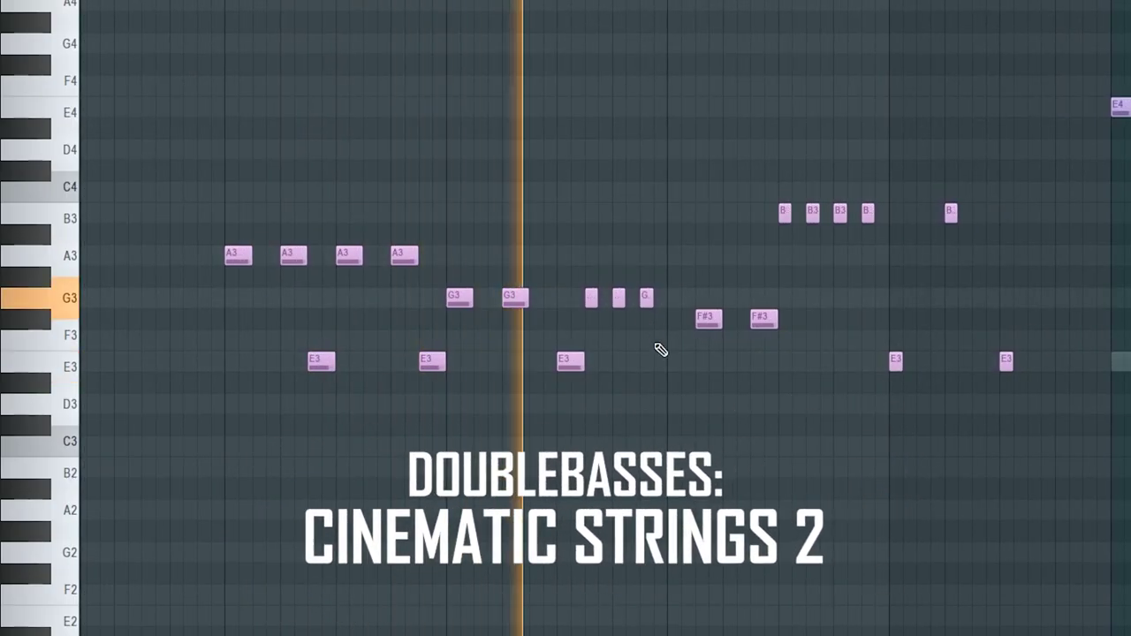
drag(906, 231, 203, 405)
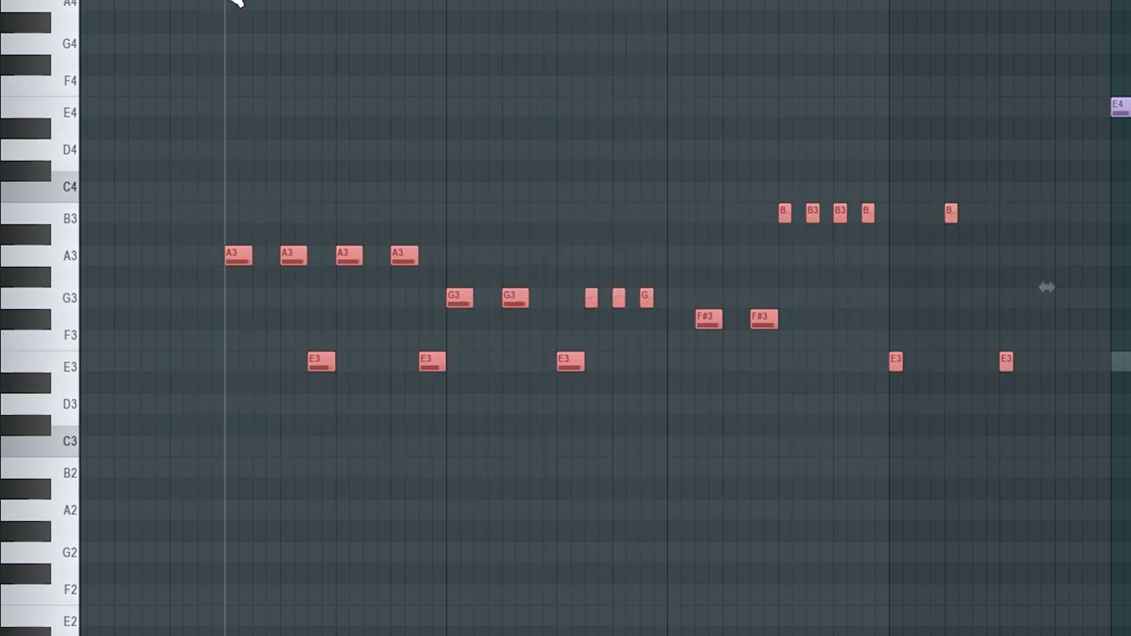
key(ctrl+d)
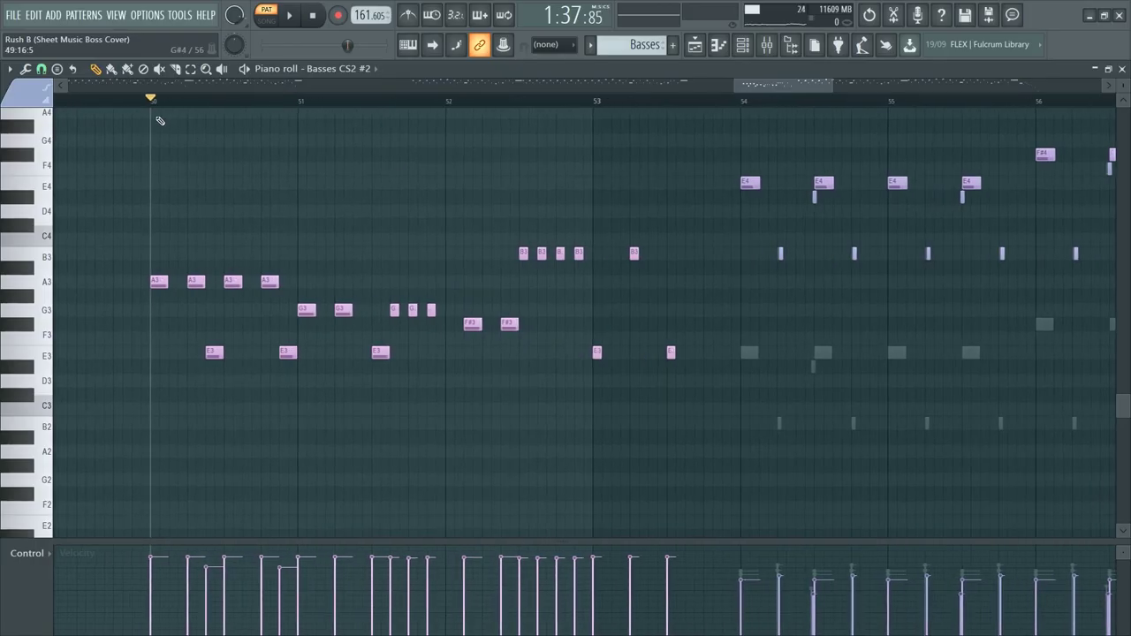
scroll(346, 277, down, 3)
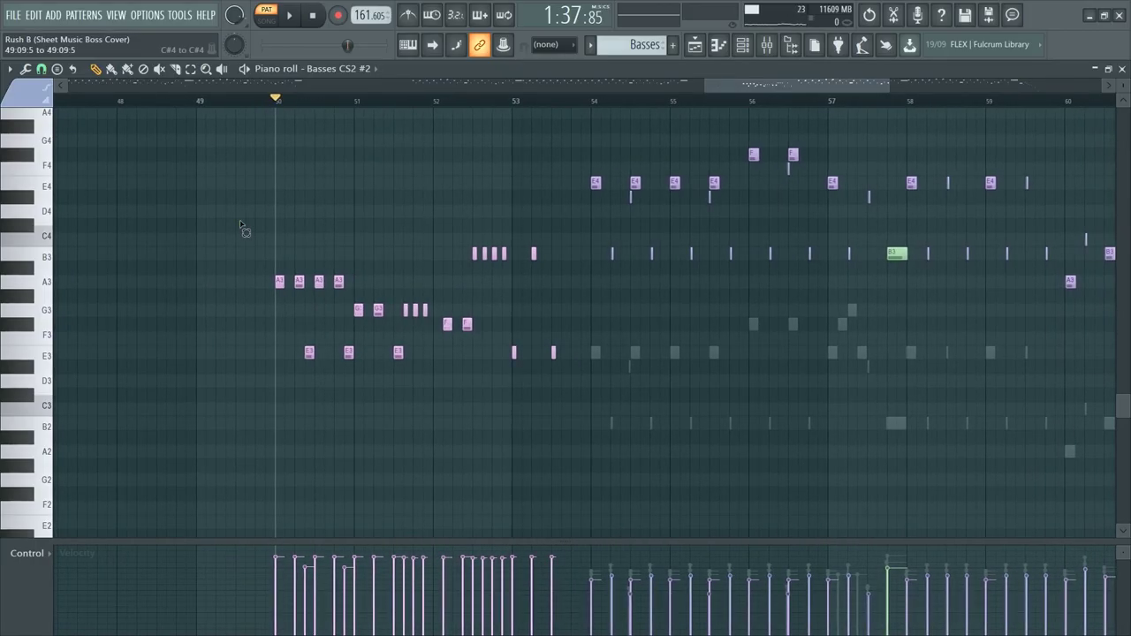
drag(240, 221, 571, 442)
drag(264, 235, 478, 442)
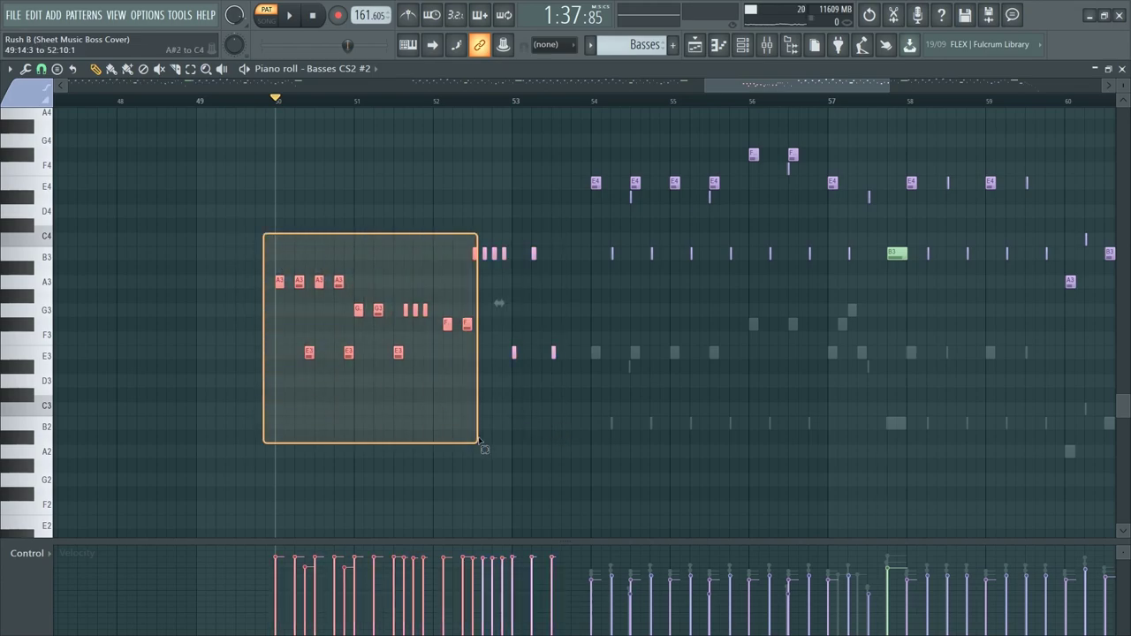
drag(554, 443, 555, 441)
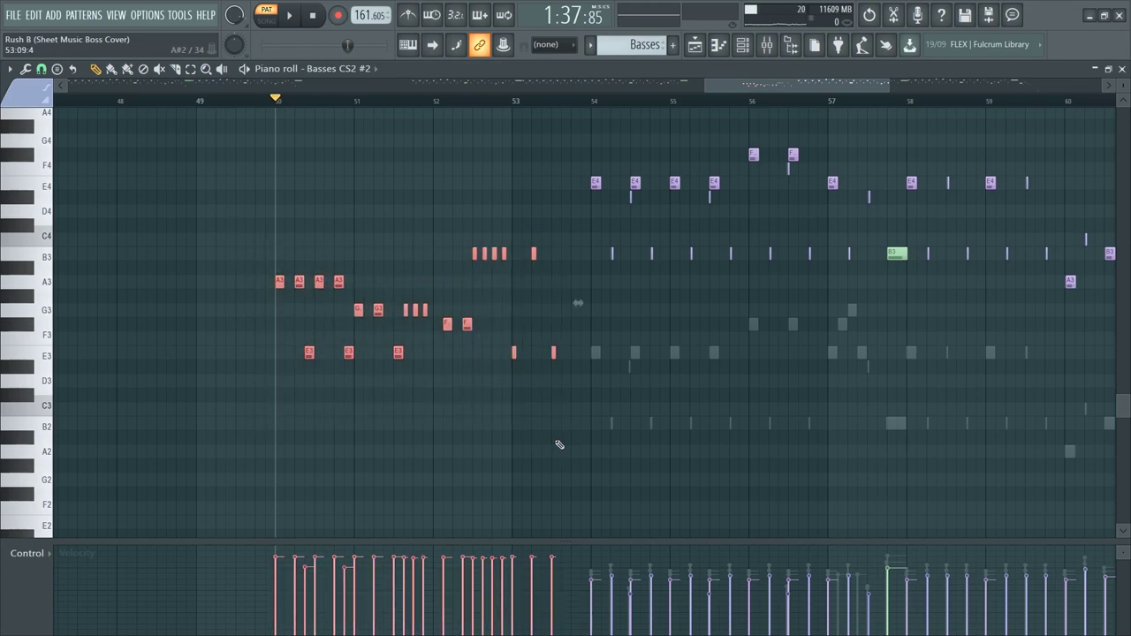
drag(243, 220, 571, 415)
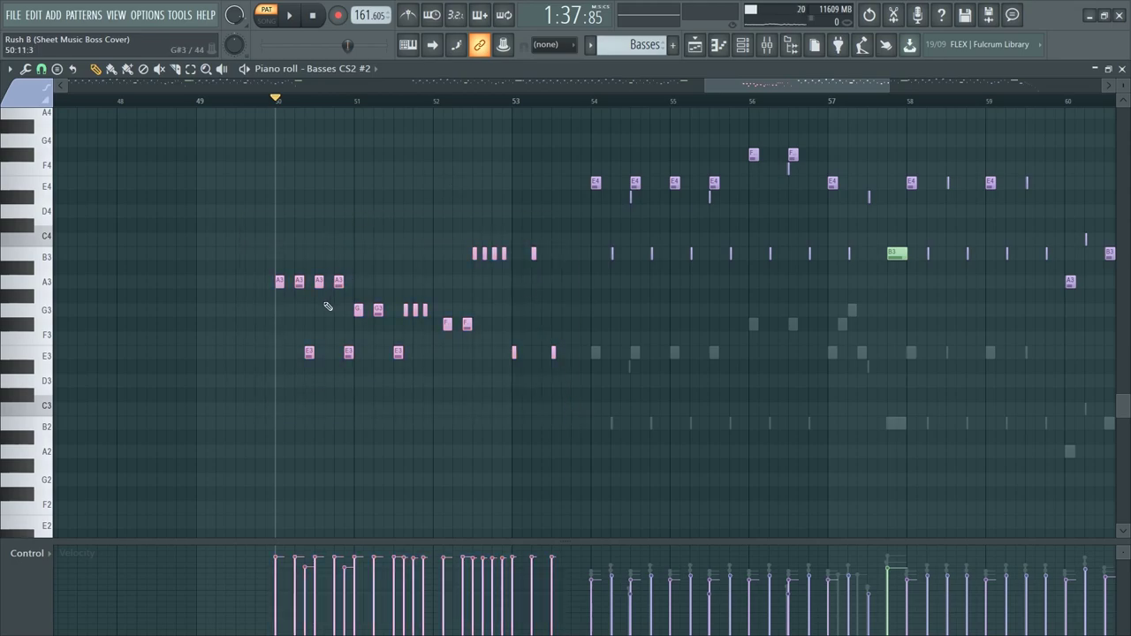
Step: Open the Cellos clip from the playlist and play its Cellos ARK #1 notes in pattern mode
key(F5)
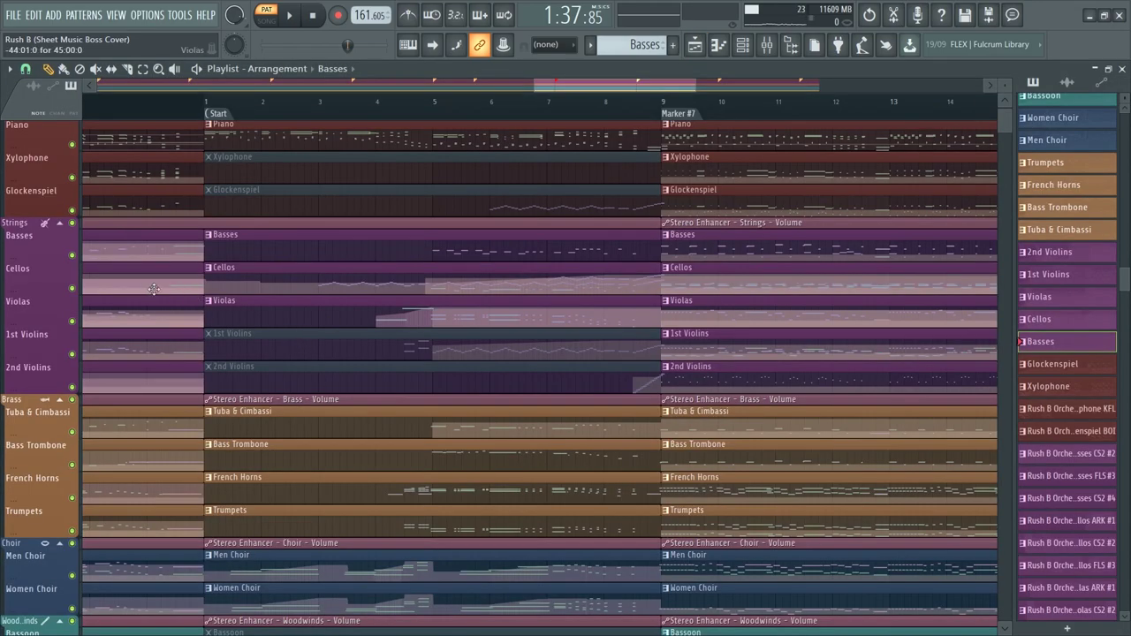
double_click(234, 268)
scroll(272, 107, down, 3)
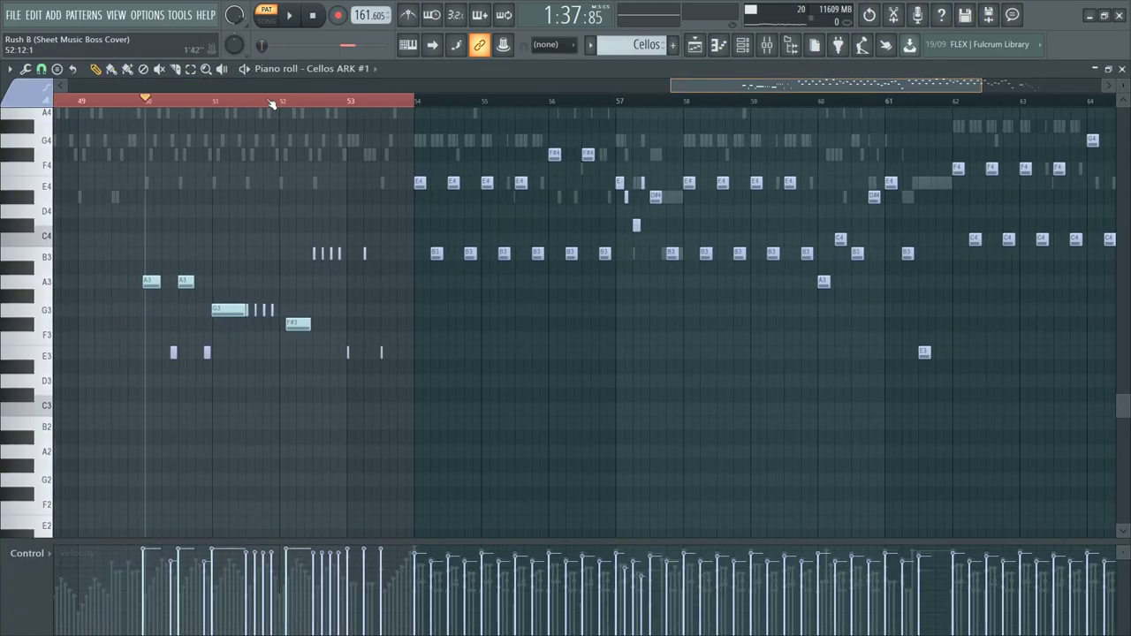
click(292, 16)
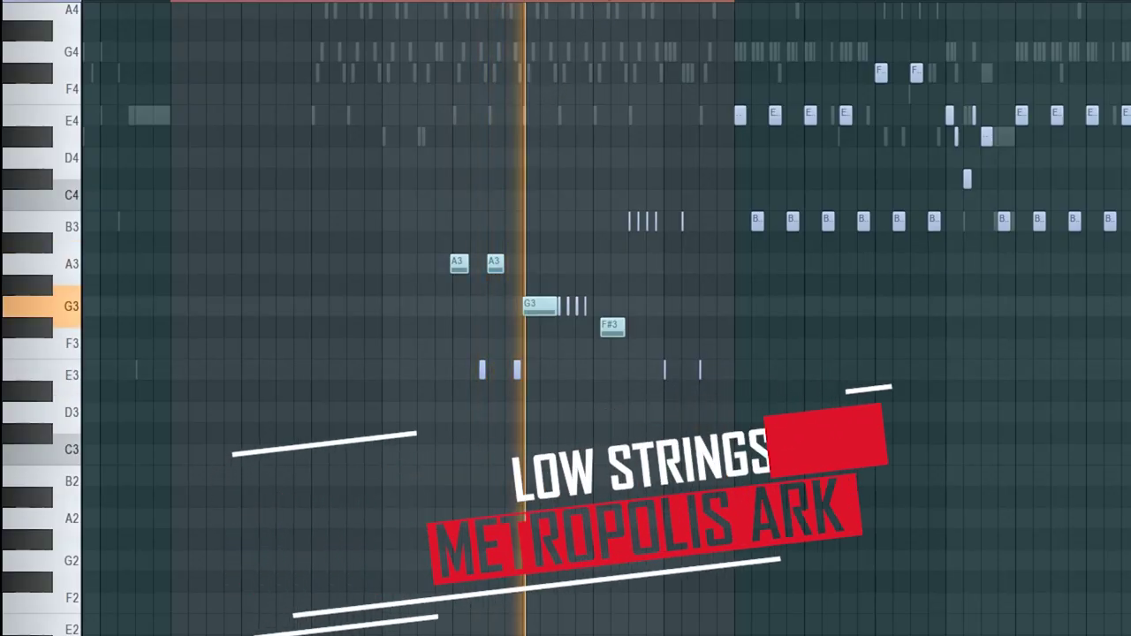
Step: Play the Tubas a3 ARK #1 notes from bar 50 in the piano roll
scroll(616, 3, up, 3)
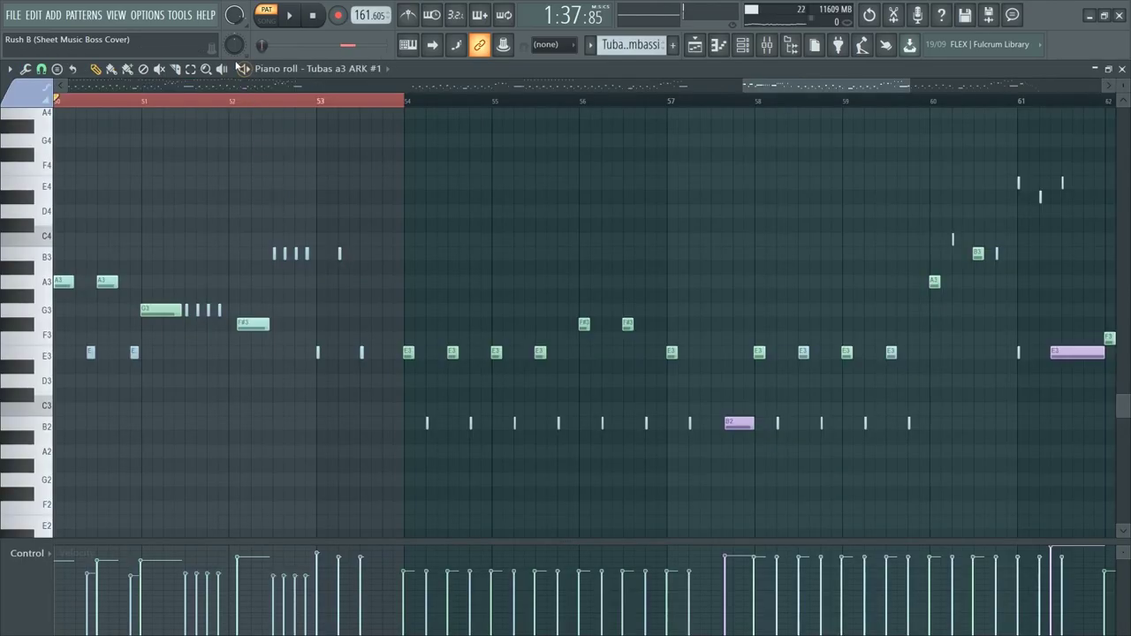
click(293, 15)
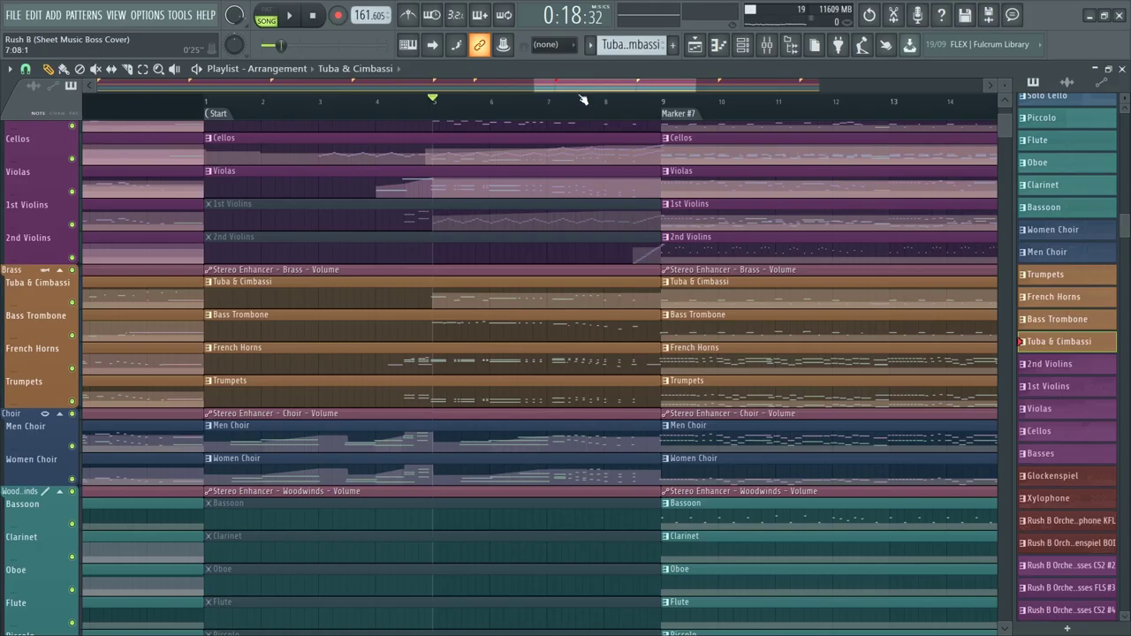
Step: Highlight the French Horns and Trumpets clips before Marker #7, and pick the Bass Trombone clip in the playlist
scroll(576, 114, up, 3)
drag(334, 370, 338, 381)
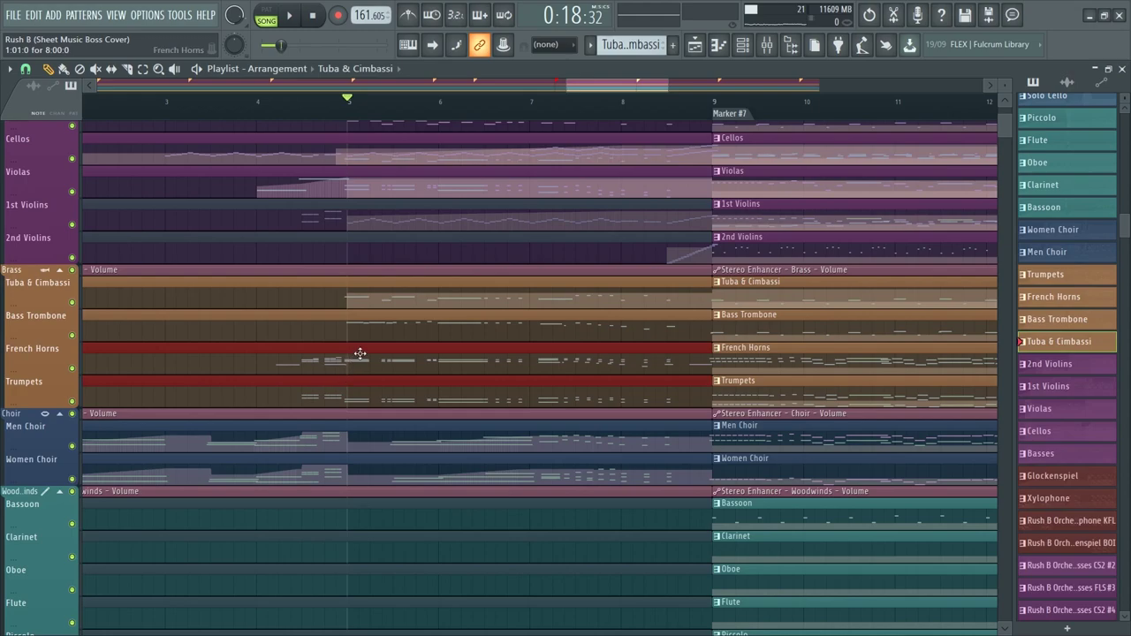
scroll(360, 354, up, 2)
click(391, 392)
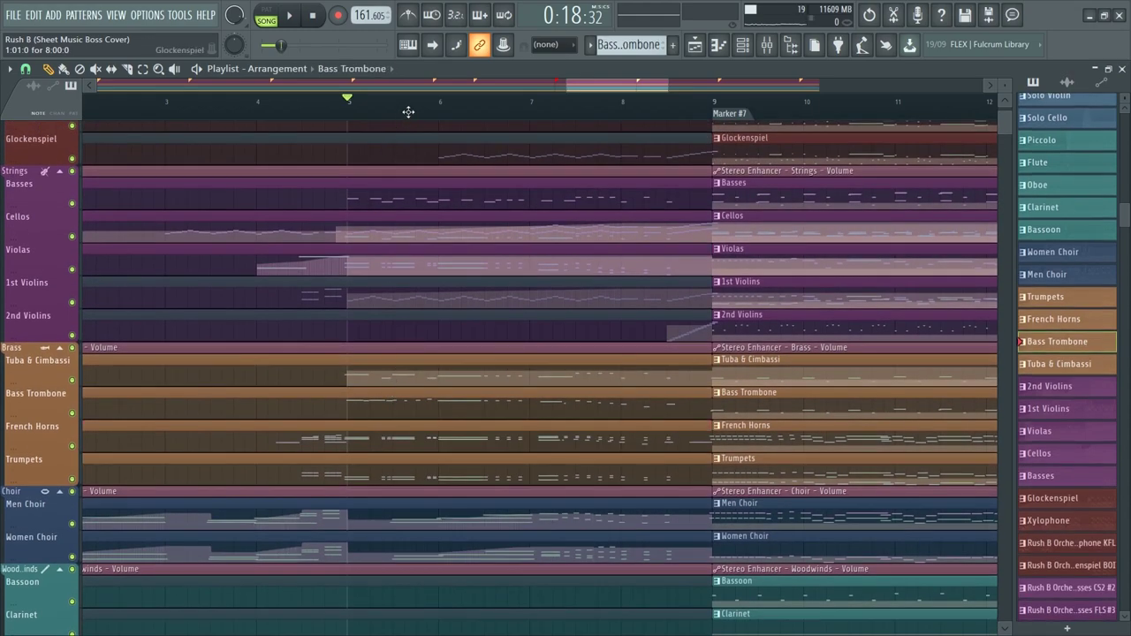
Step: Open the Cellos FLS #3 part from the playlist and play its staccato notes from bar 48 in pattern mode
scroll(409, 112, down, 2)
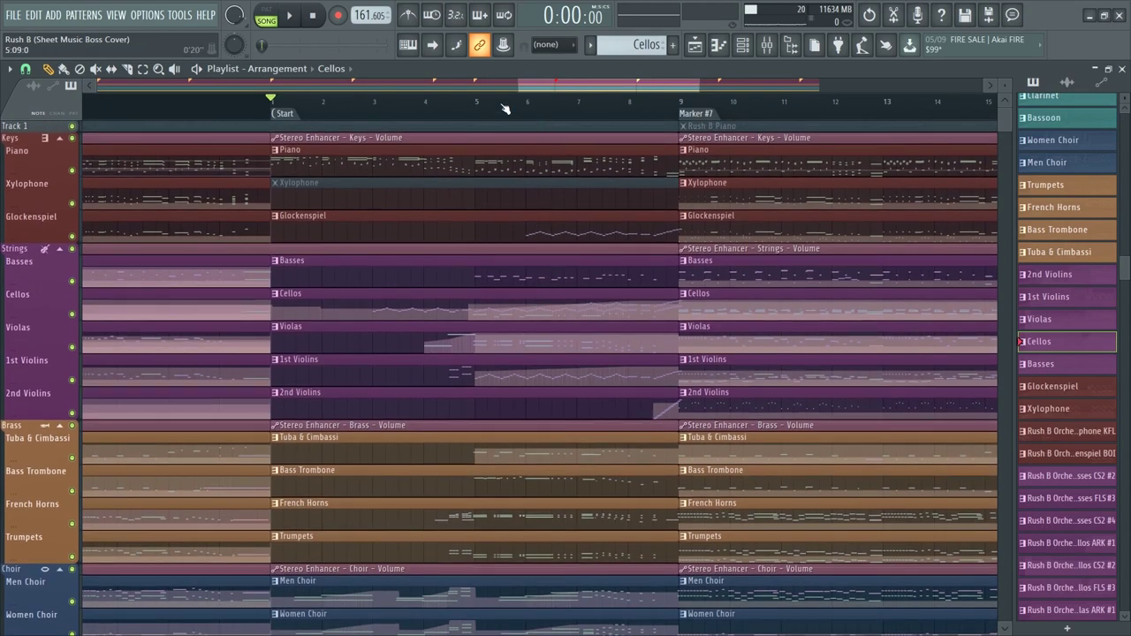
scroll(503, 110, up, 2)
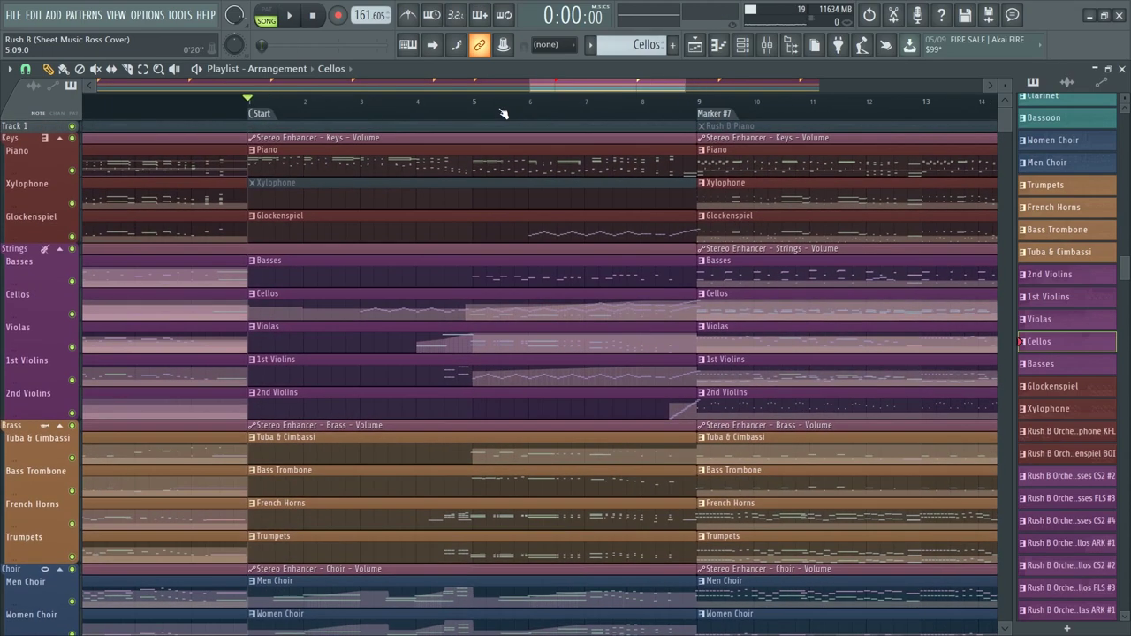
scroll(473, 265, down, 2)
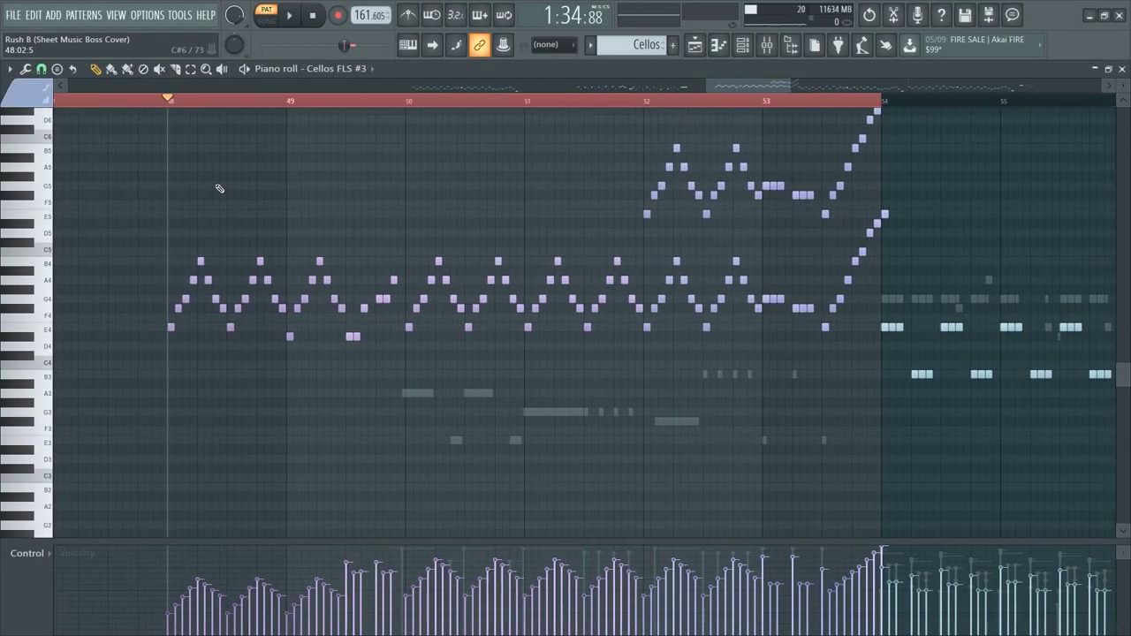
key(space)
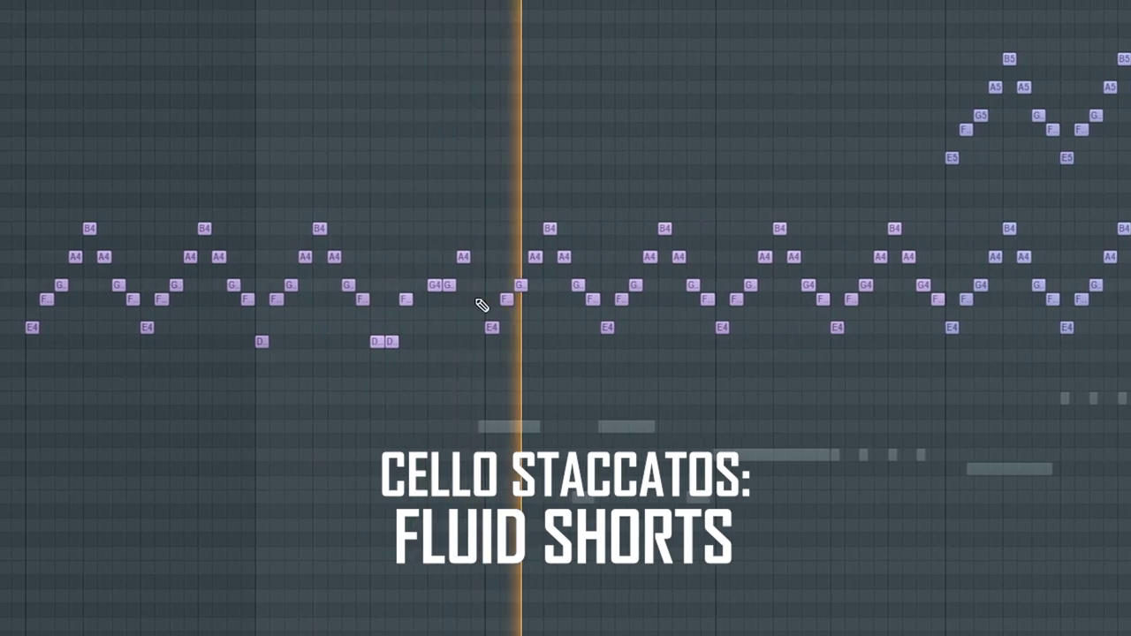
scroll(734, 282, up, 3)
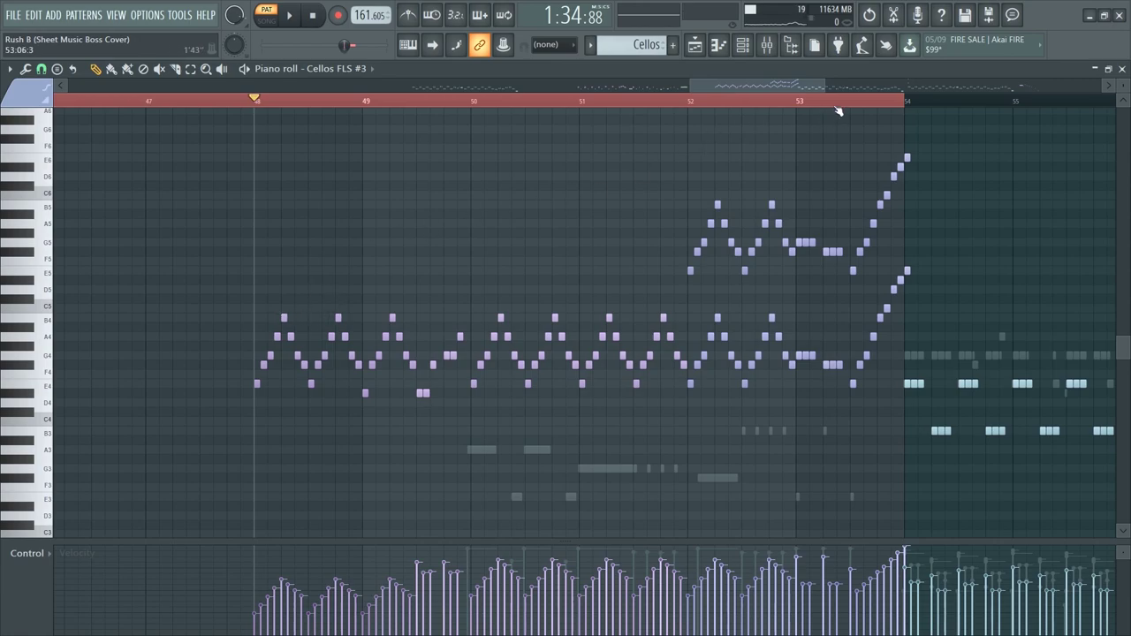
Step: Highlight the opening Cellos FLS #3 staccato notes from bar 48 into bar 49, and clear the selection
scroll(831, 110, up, 2)
scroll(543, 103, down, 1)
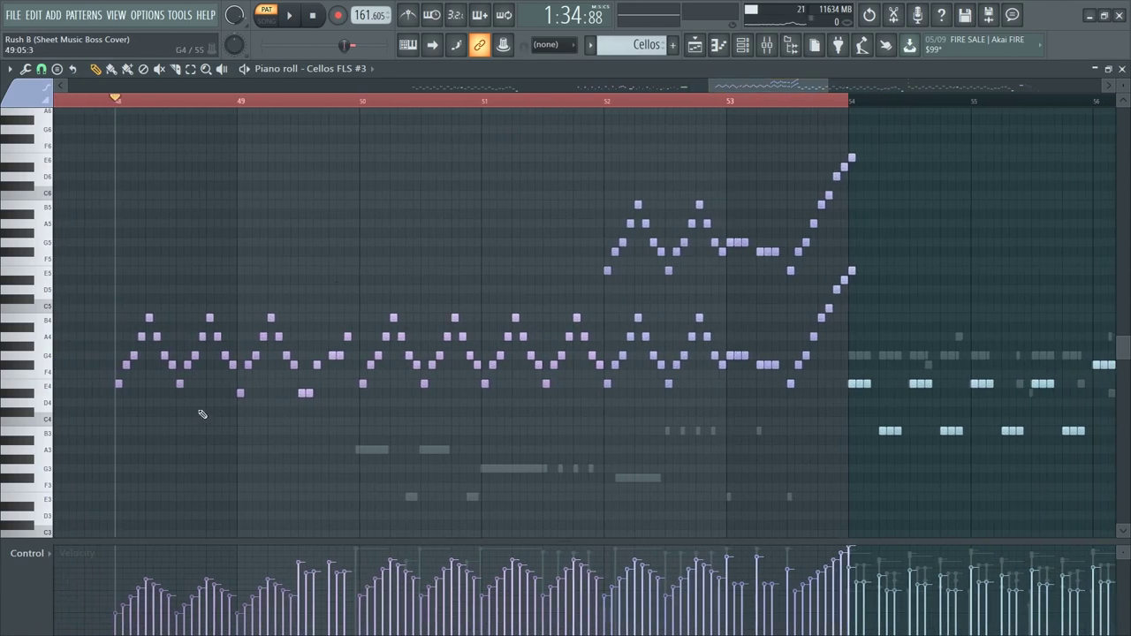
drag(97, 288, 227, 460)
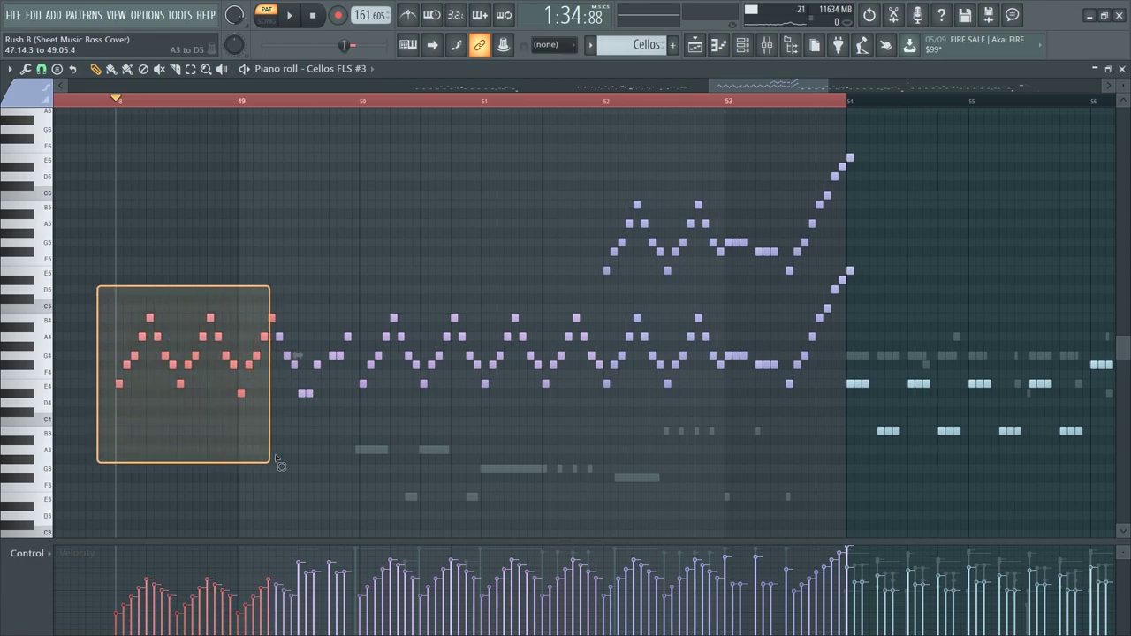
ctrl+drag(350, 446, 350, 446)
key(ctrl+d)
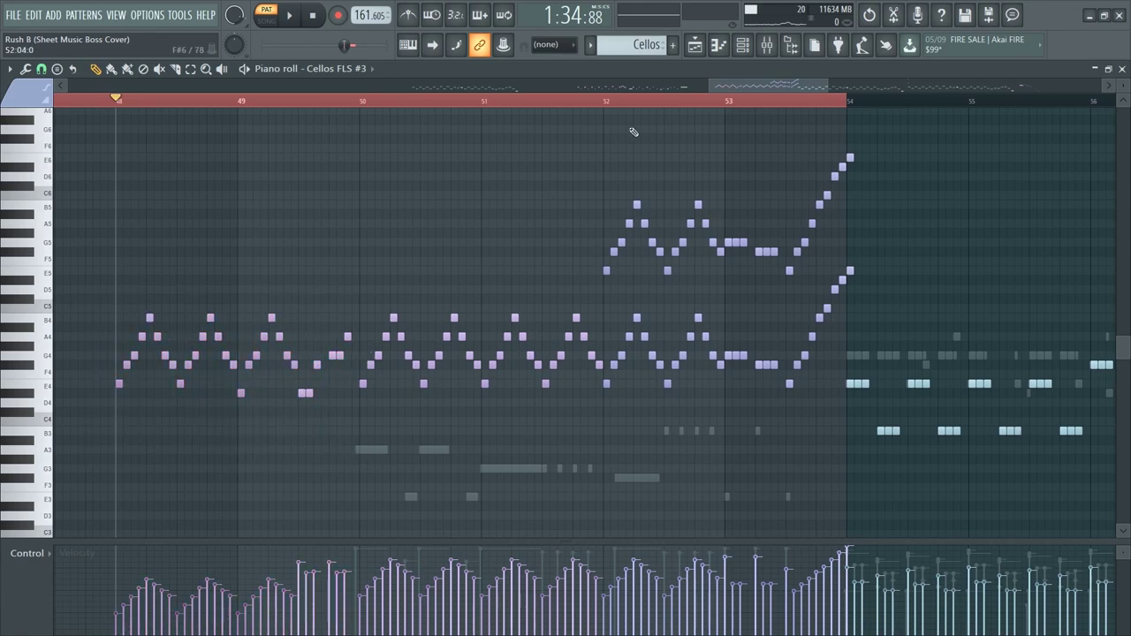
Step: Highlight the upper-octave cello notes from bar 52 and the rising runs leading into bar 54 in both octaves
click(605, 102)
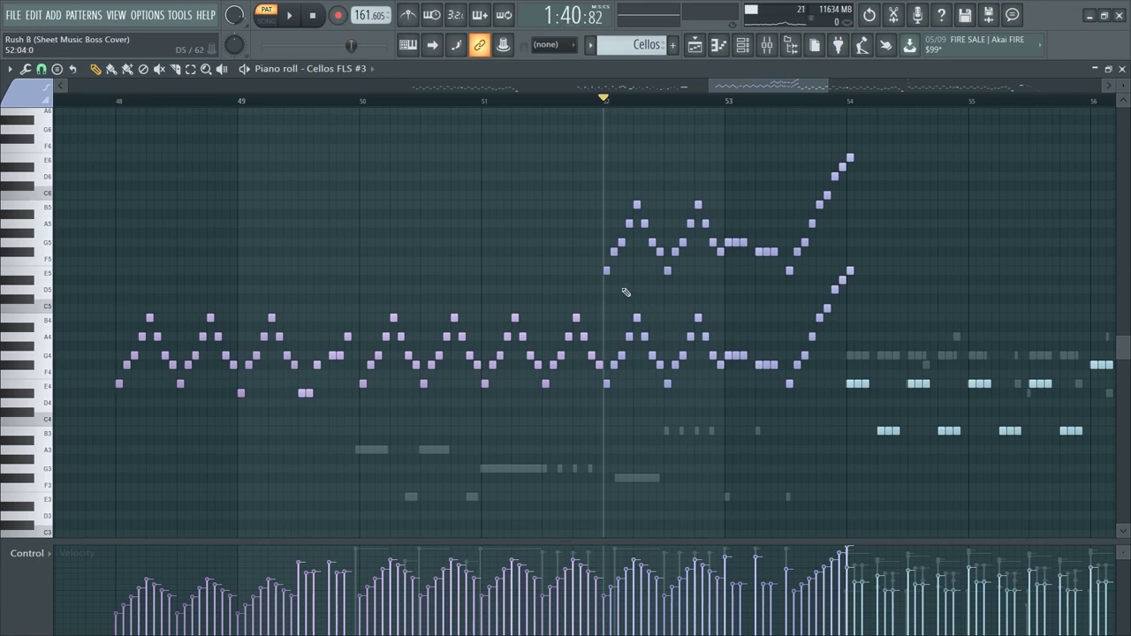
drag(598, 293, 745, 197)
key(ctrl+d)
drag(791, 283, 859, 138)
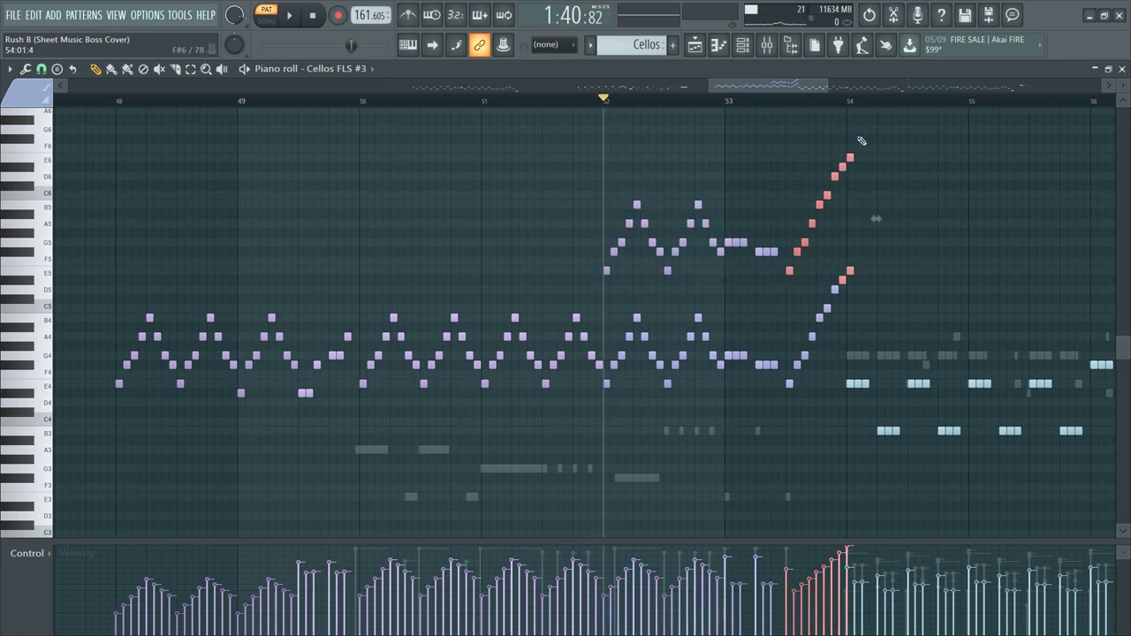
drag(816, 334, 798, 390)
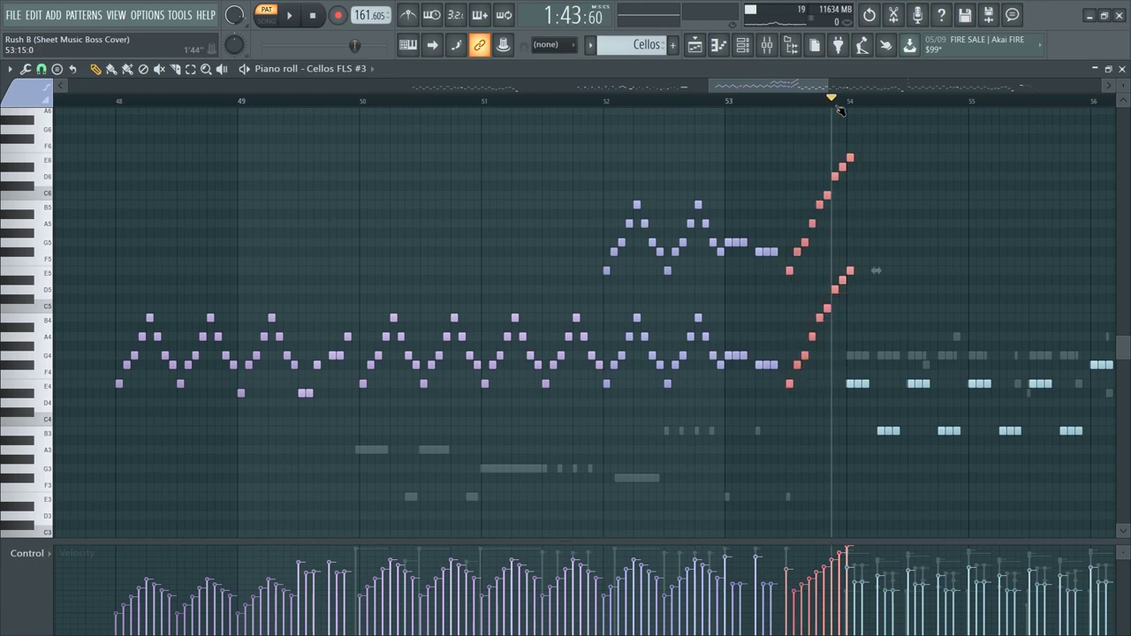
Step: Solo the Cellos track in the playlist, and also enable the 1st Violins and Piccolo tracks
key(F5)
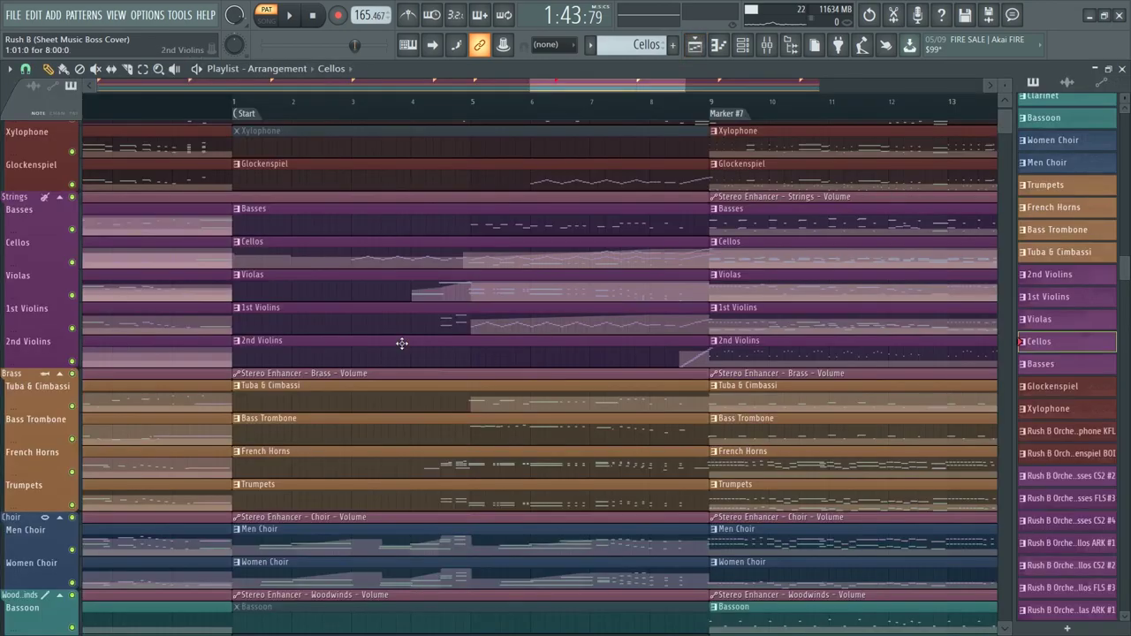
right_click(73, 263)
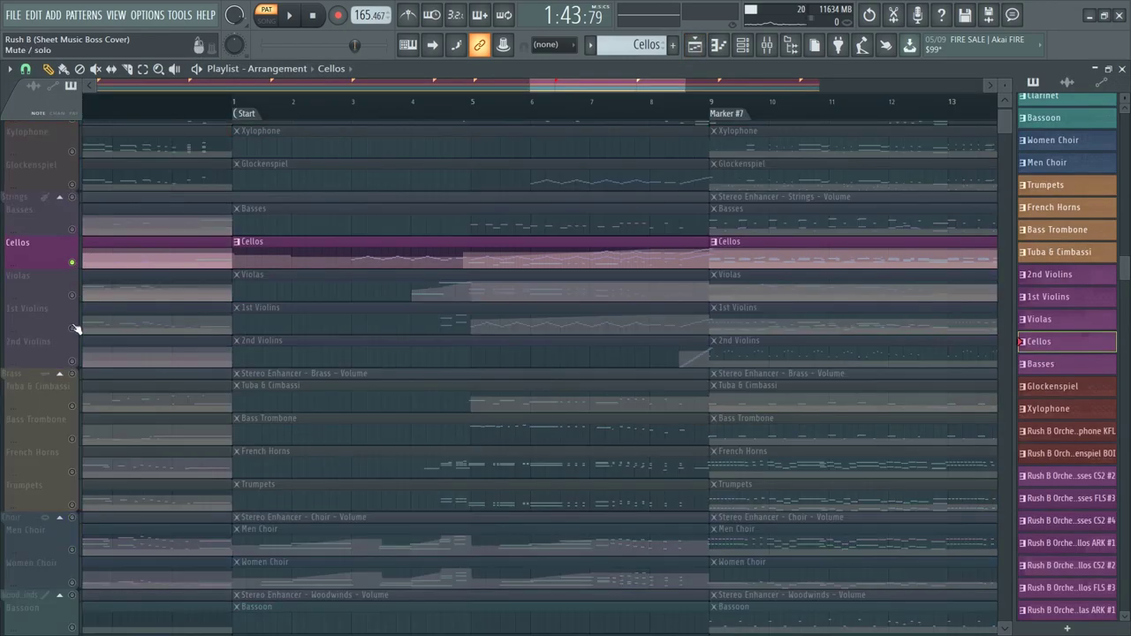
click(72, 328)
scroll(381, 476, down, 8)
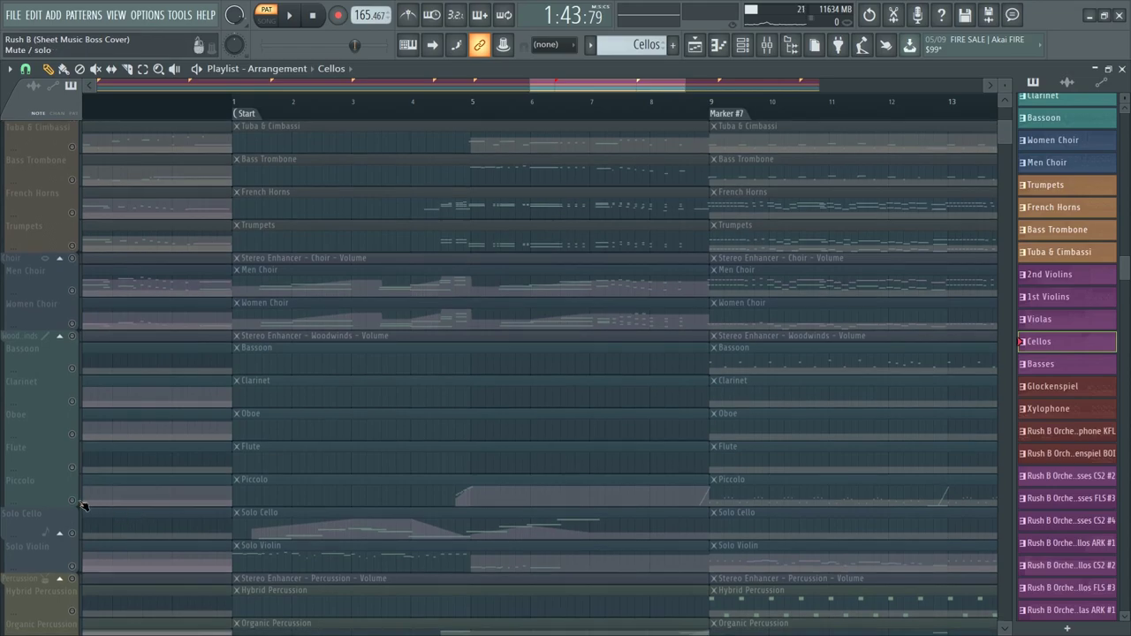
click(73, 501)
scroll(442, 348, up, 8)
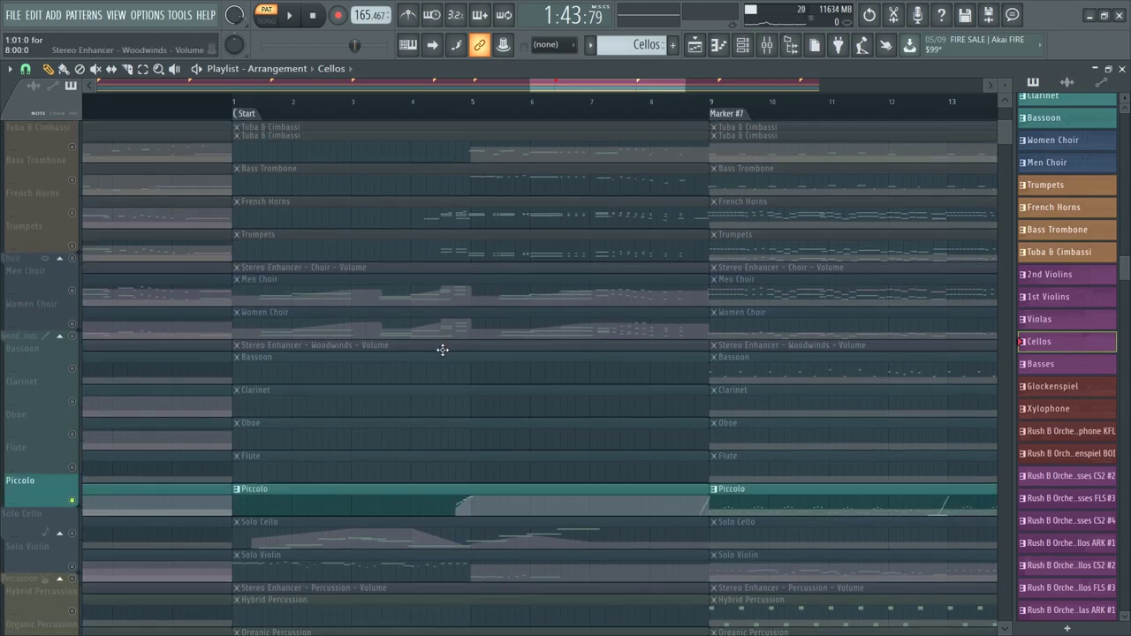
Step: Enable the Glockenspiel and 2nd Violins tracks beside the soloed ones, and listen to the section up to Marker #7
click(73, 209)
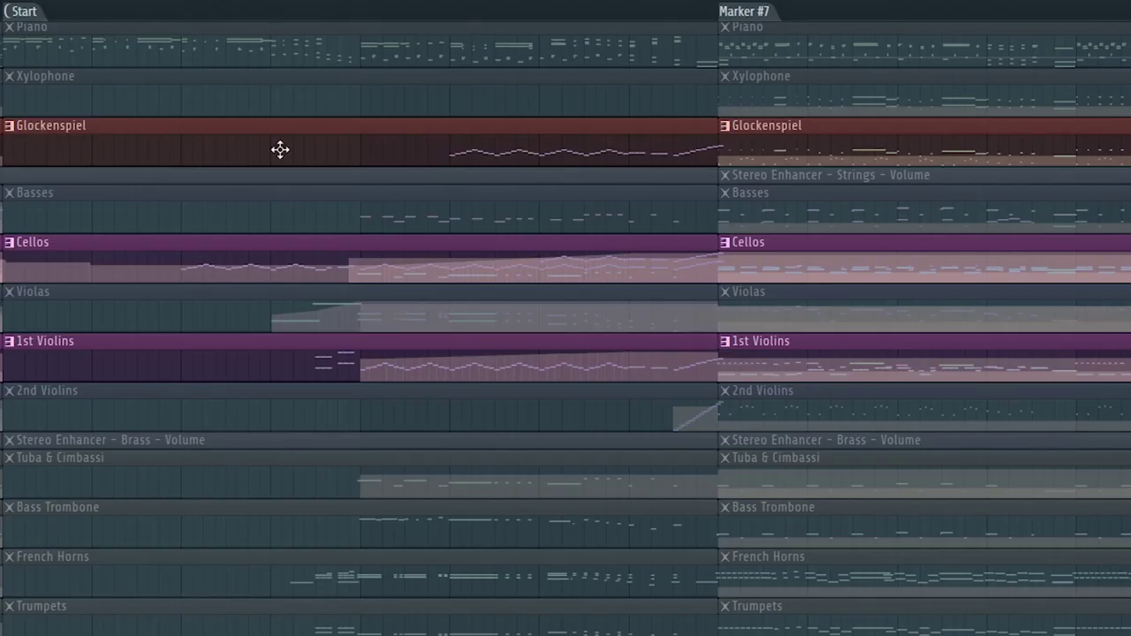
scroll(347, 271, down, 2)
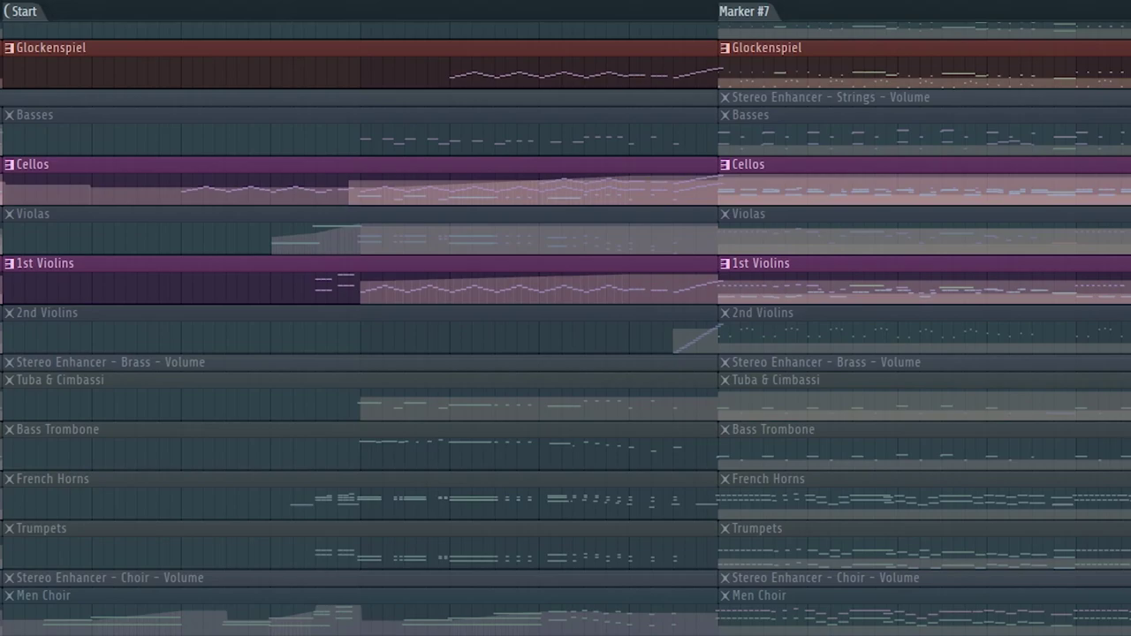
click(1, 331)
scroll(182, 439, down, 5)
scroll(586, 328, up, 5)
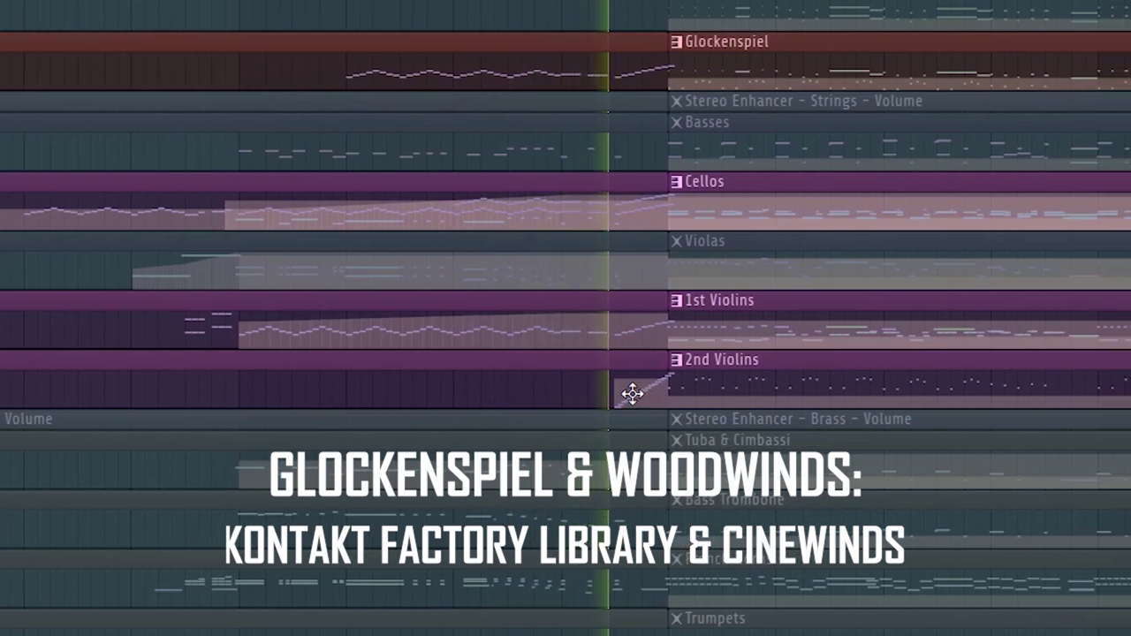
Step: Open the Timpani ROP part of Organic Percussion and play its notes from the middle of bar 49
scroll(389, 371, down, 8)
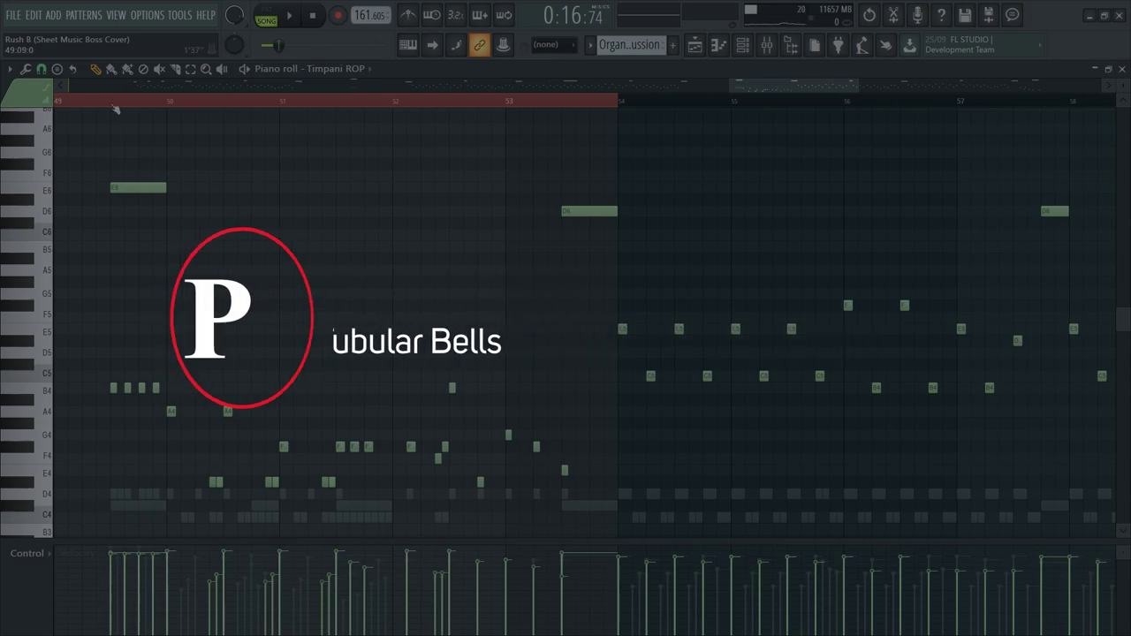
scroll(113, 105, up, 3)
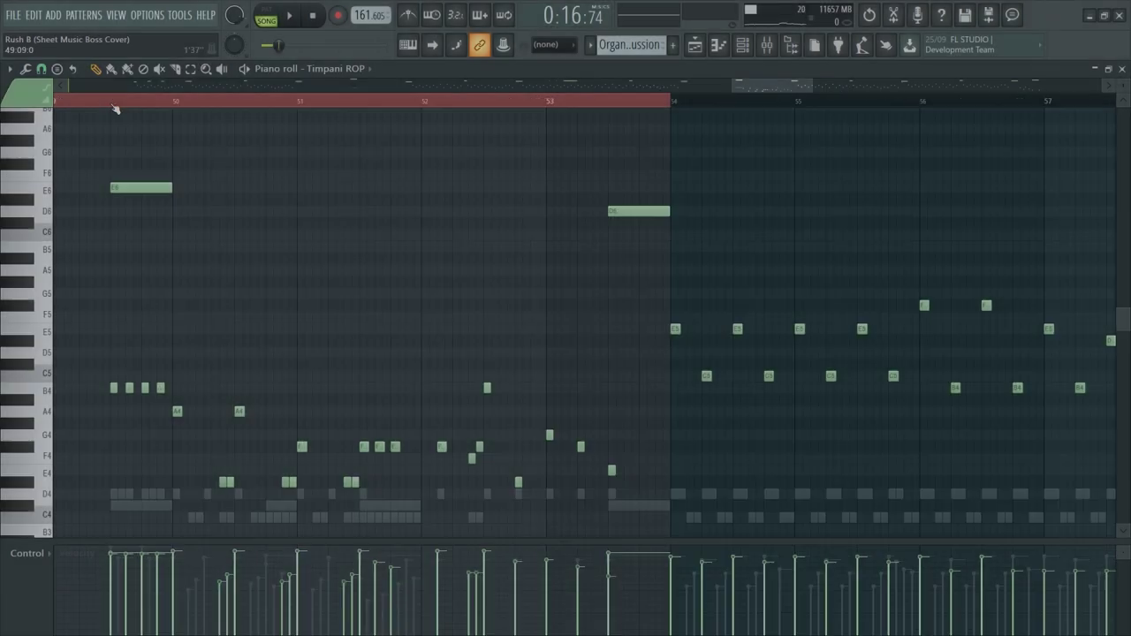
key(space)
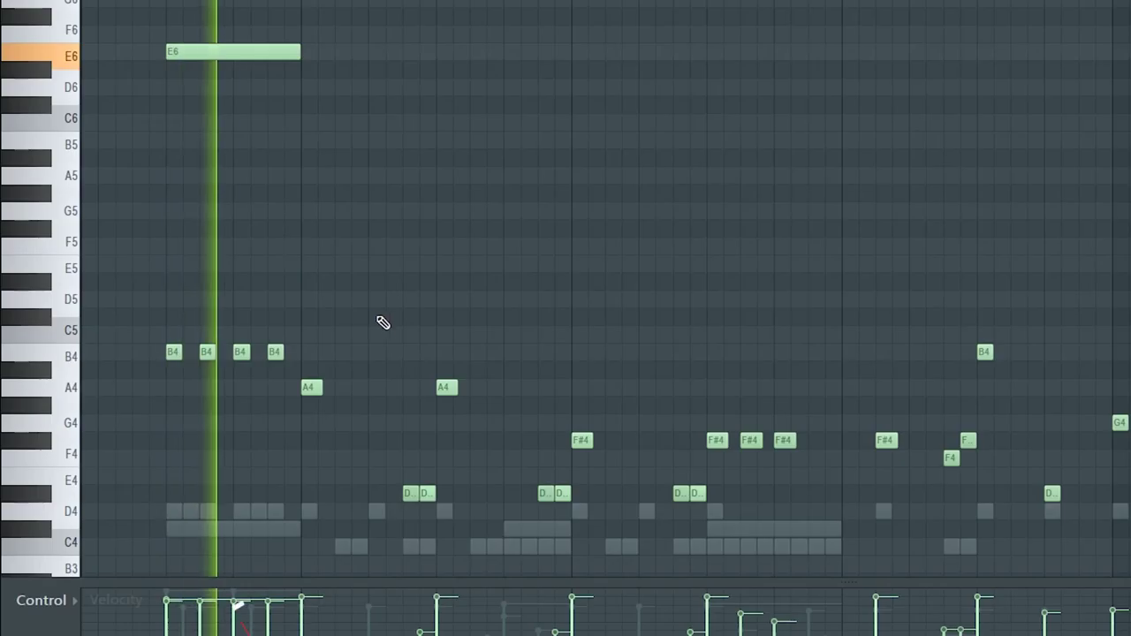
scroll(430, 405, down, 3)
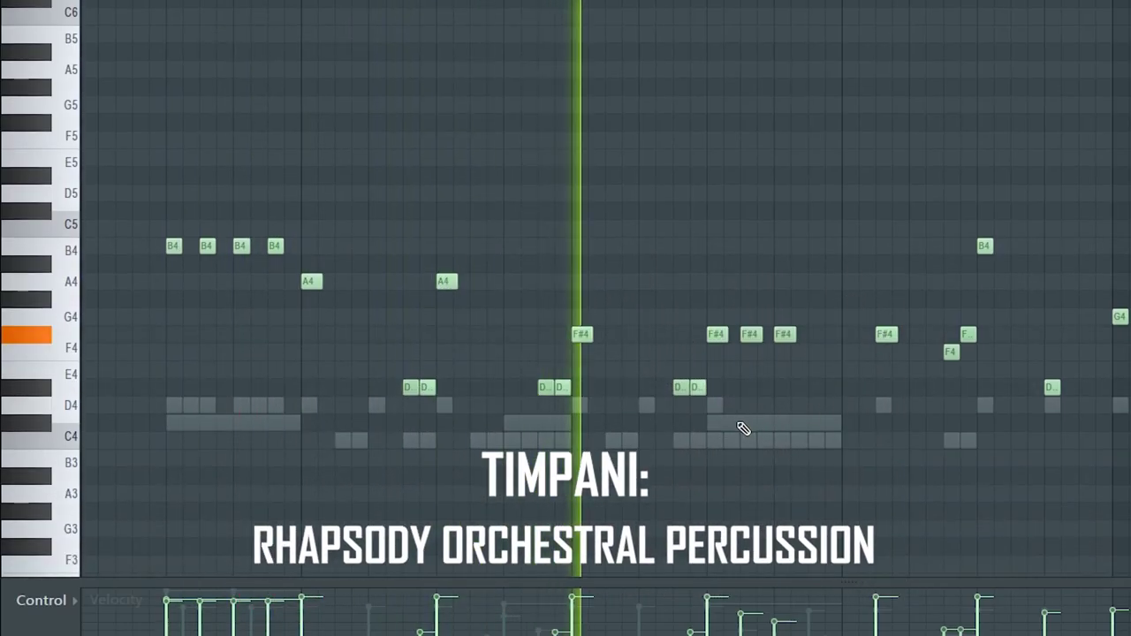
scroll(740, 425, up, 2)
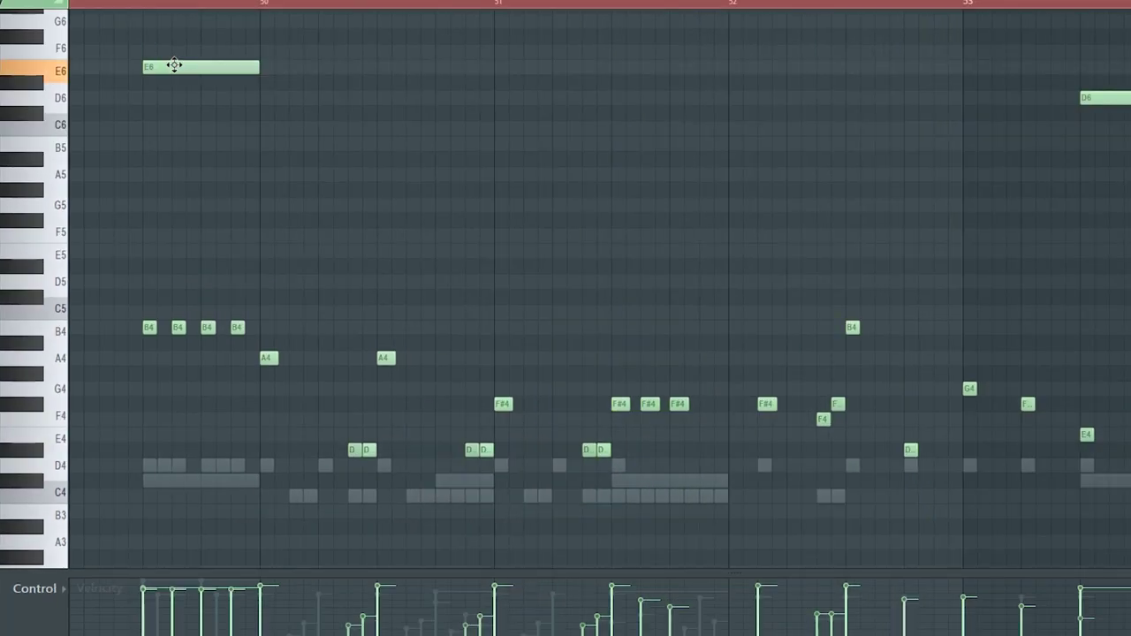
Step: Highlight the lower Timpani ROP notes across bars 50 to 53 during review
drag(715, 471, 1099, 449)
scroll(524, 378, up, 3)
scroll(523, 378, up, 1)
drag(260, 316, 1099, 527)
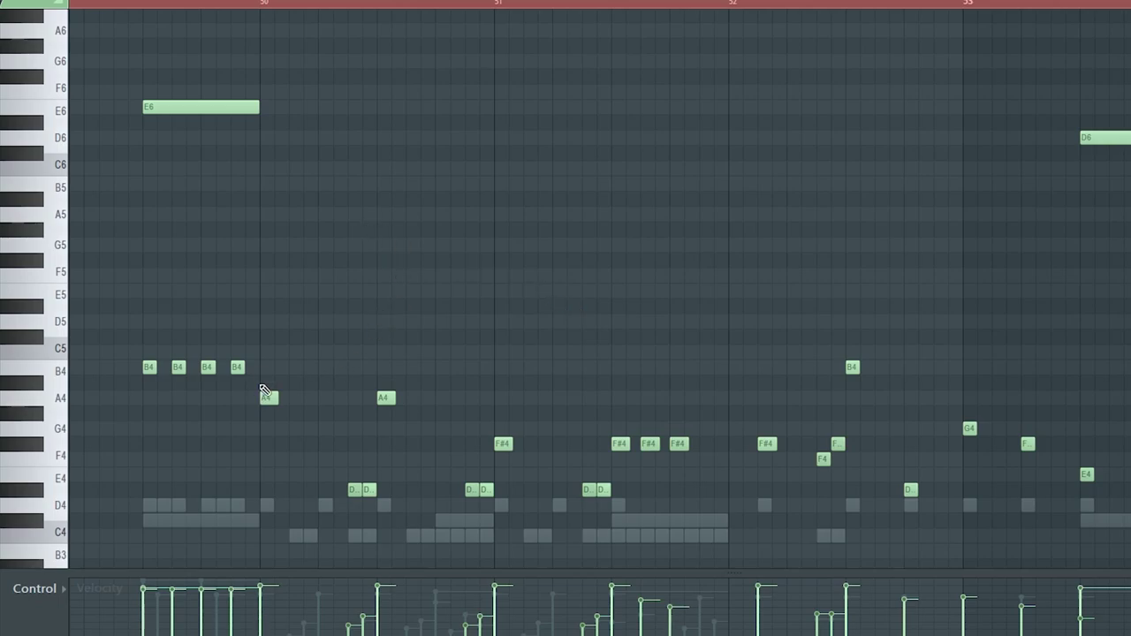
drag(251, 346, 1100, 527)
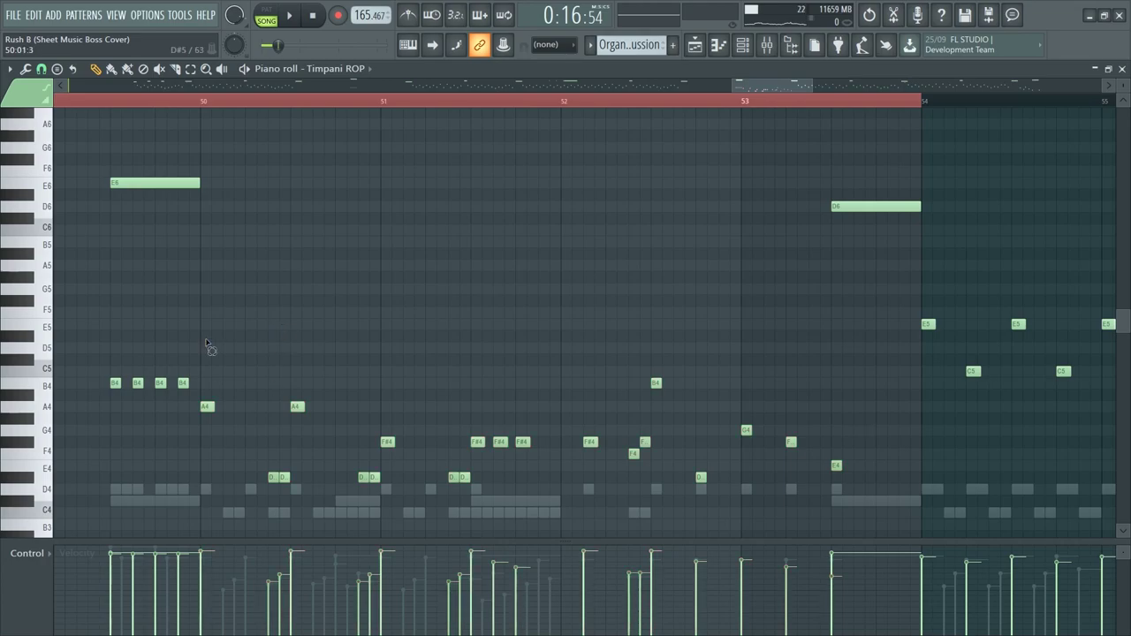
drag(207, 331, 854, 537)
Step: Open the Snares Ensemble ROP channel of Organic Percussion and play its notes in pattern mode
key(F5)
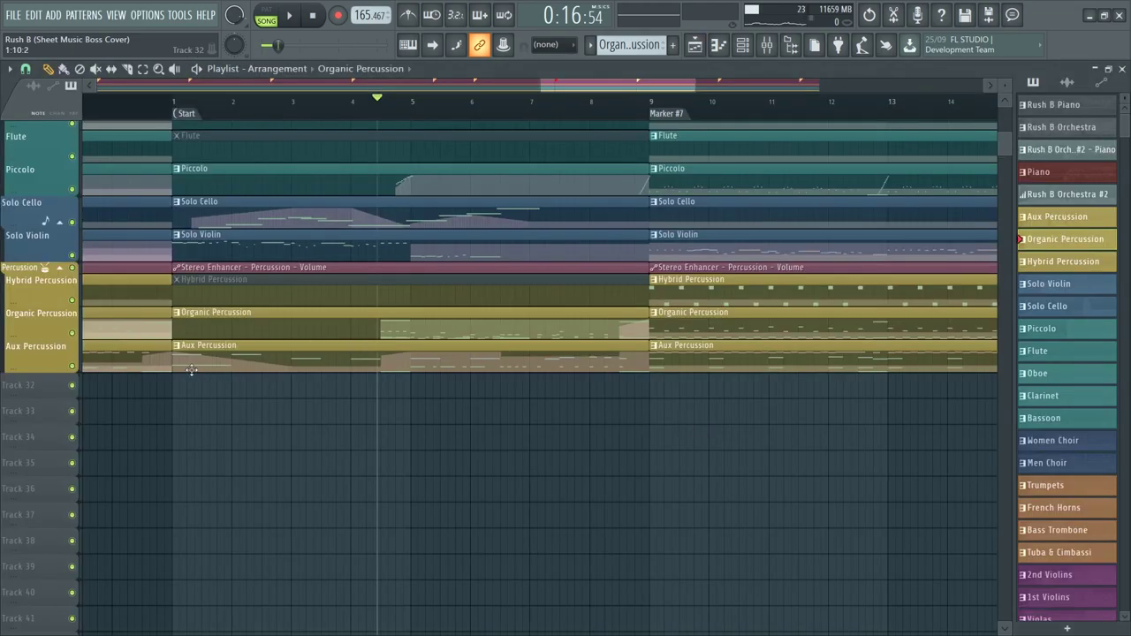
key(F5)
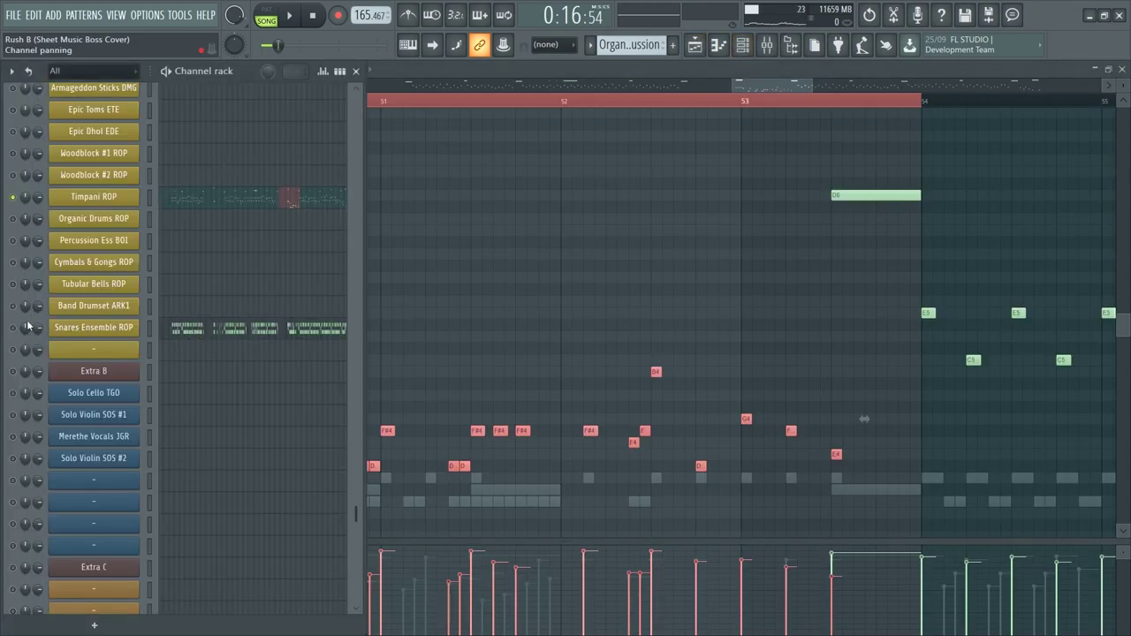
click(259, 333)
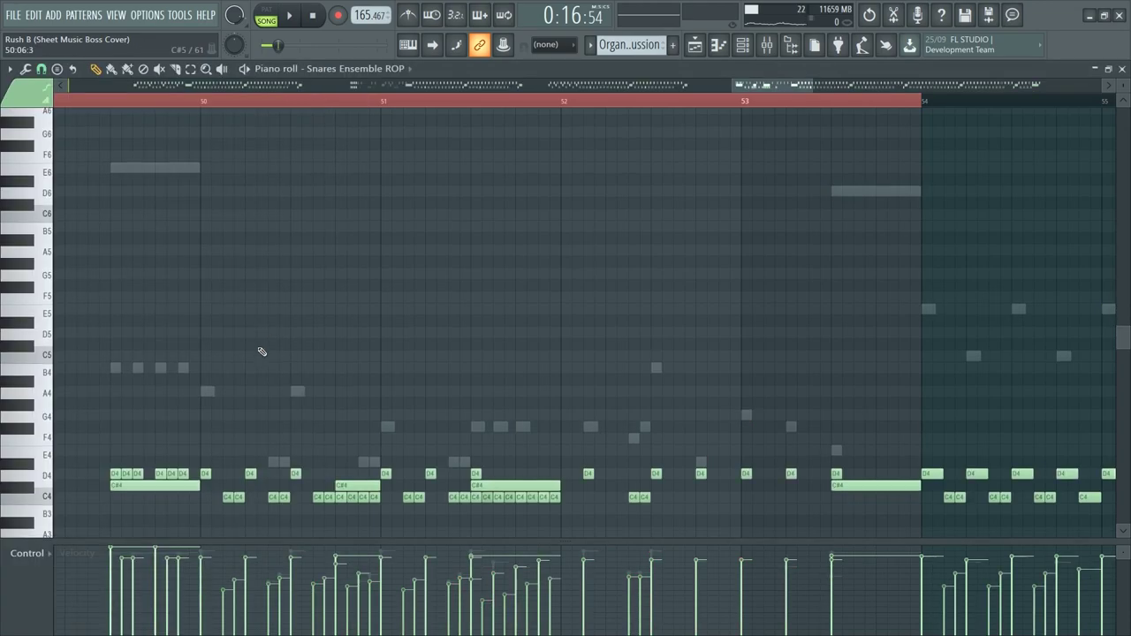
scroll(260, 351, down, 4)
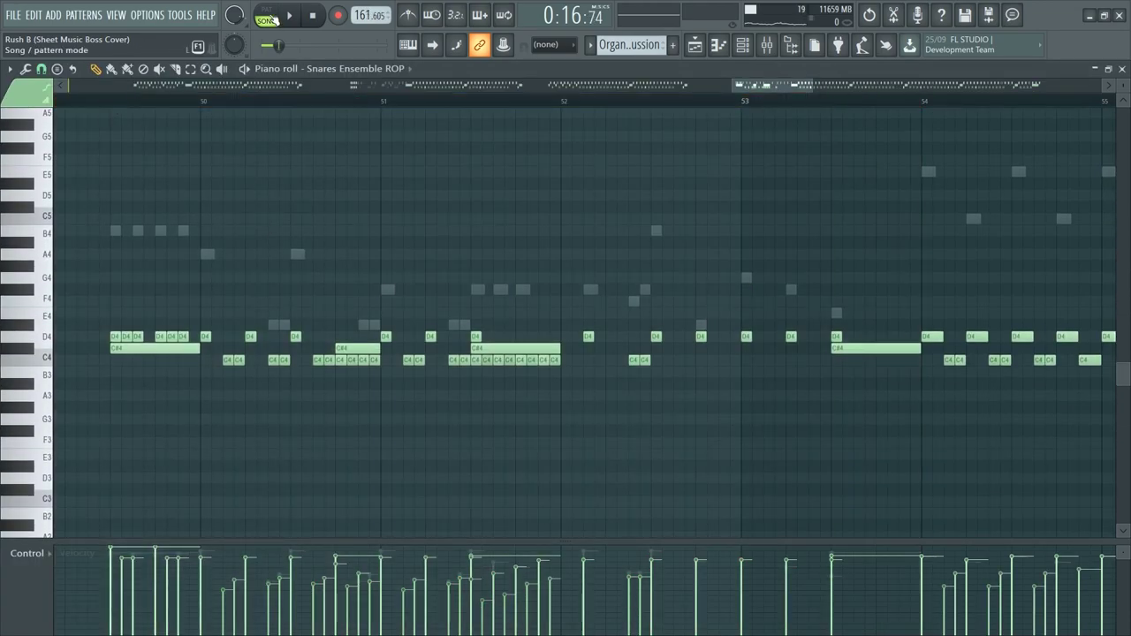
key(space)
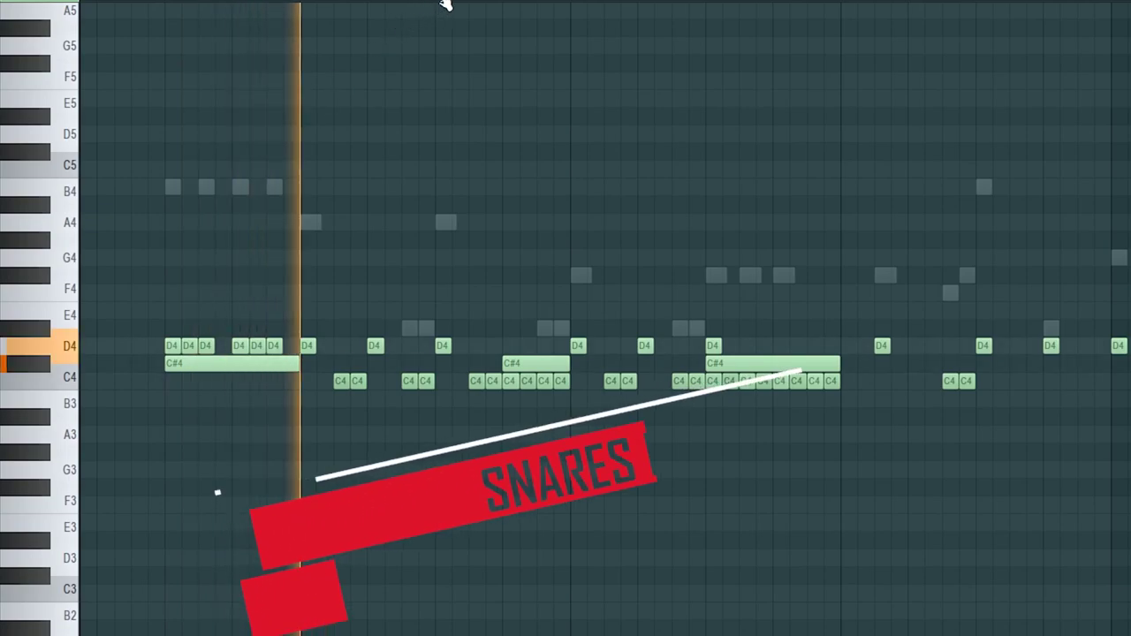
Step: Open the Cymbals & Gongs ROP part of Aux Percussion and play its notes from the middle of bar 49
scroll(345, 247, down, 4)
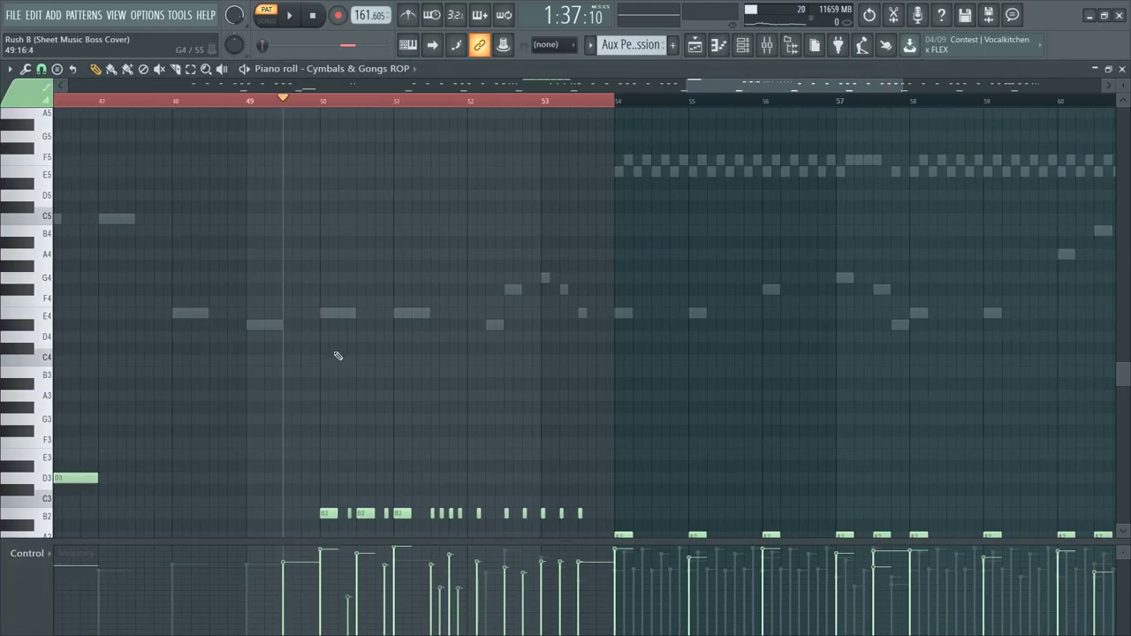
scroll(335, 353, down, 3)
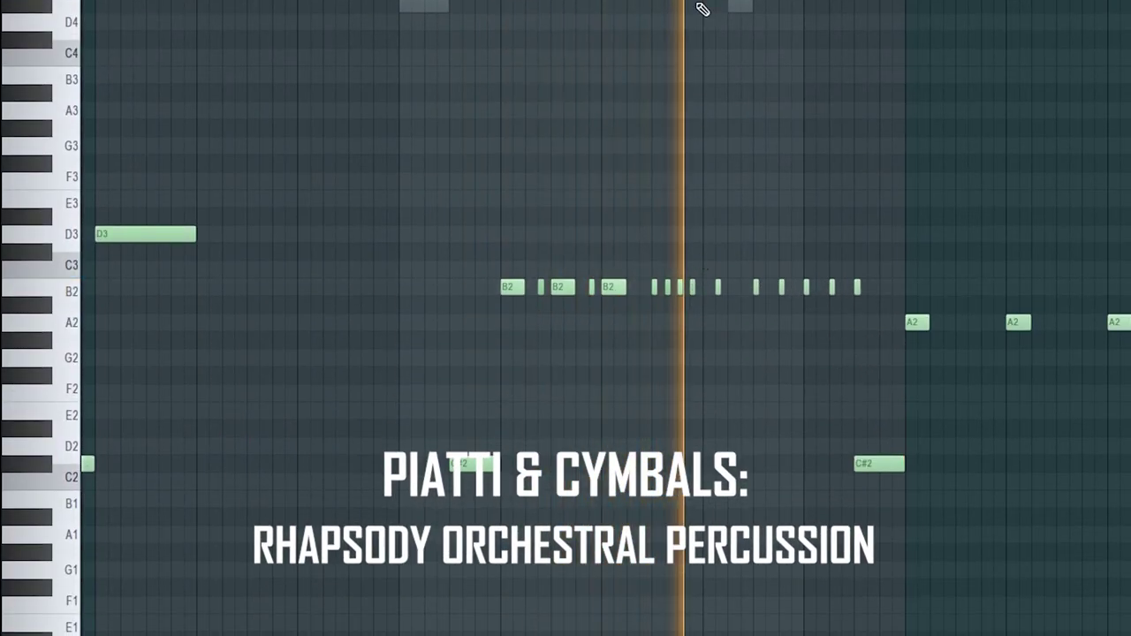
scroll(704, 7, up, 1)
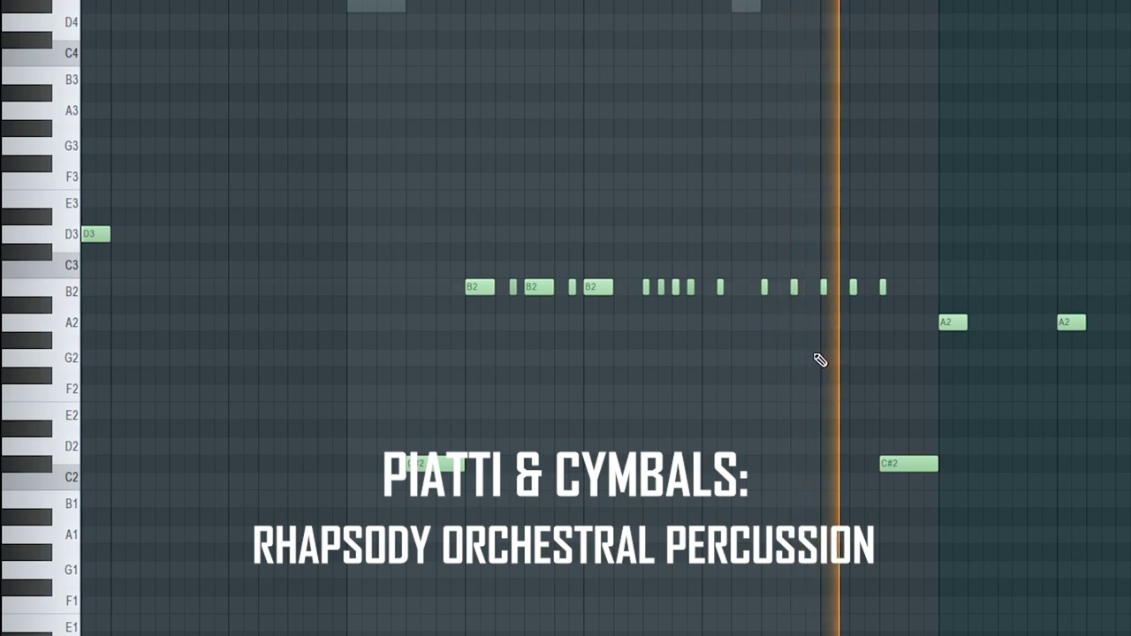
key(space)
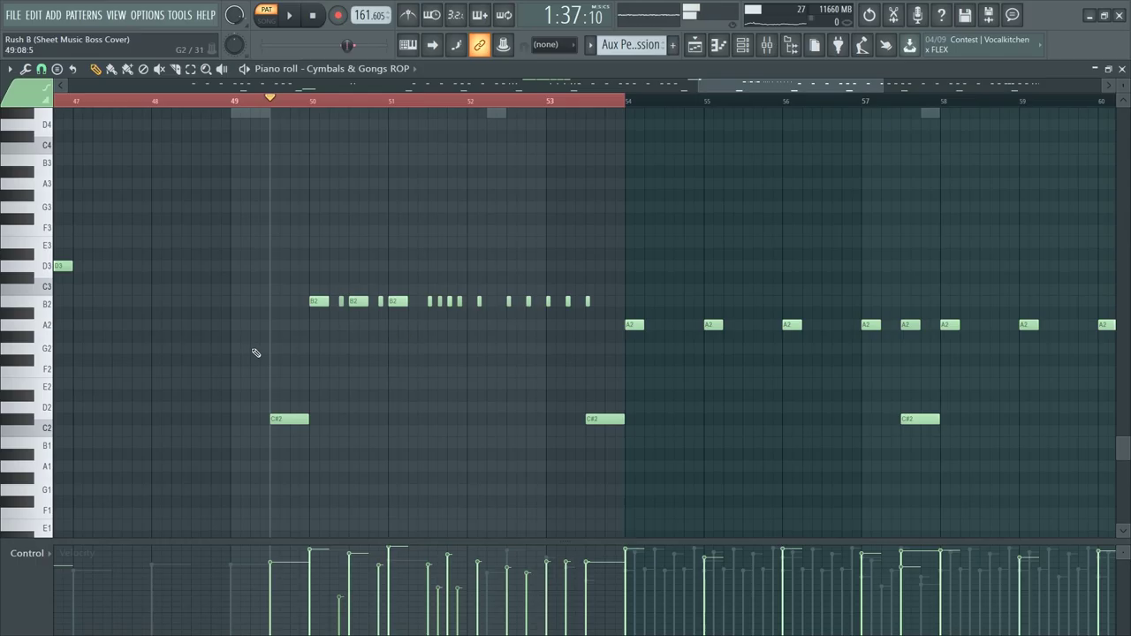
scroll(323, 208, down, 3)
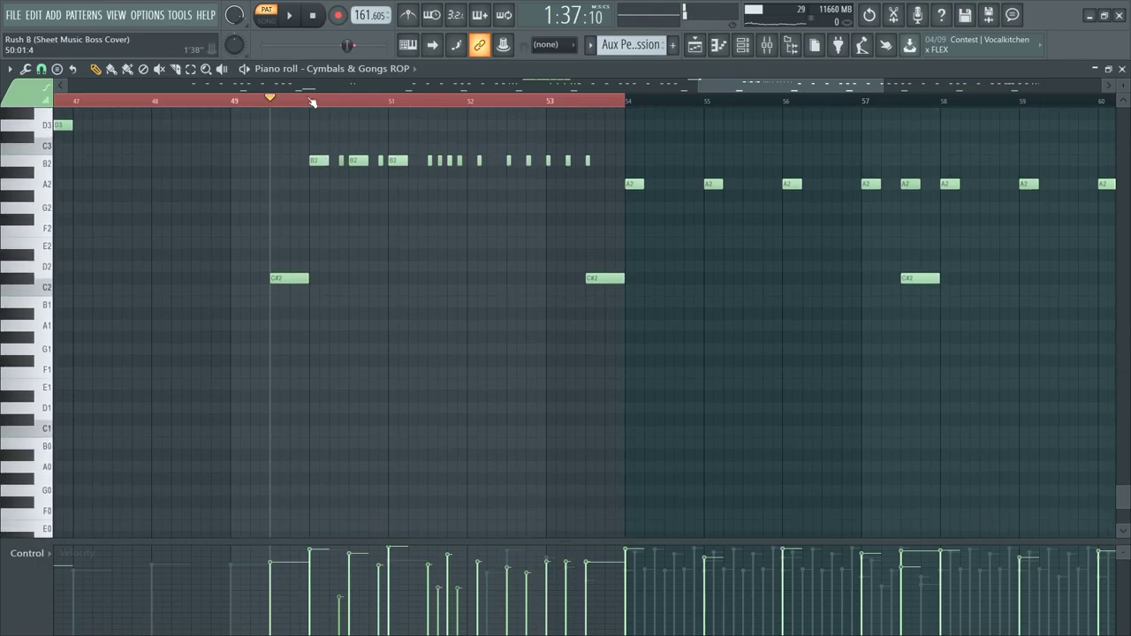
Step: Open the Tubular Bells ROP notes of Aux Percussion from the channel rack
scroll(311, 103, up, 2)
key(F6)
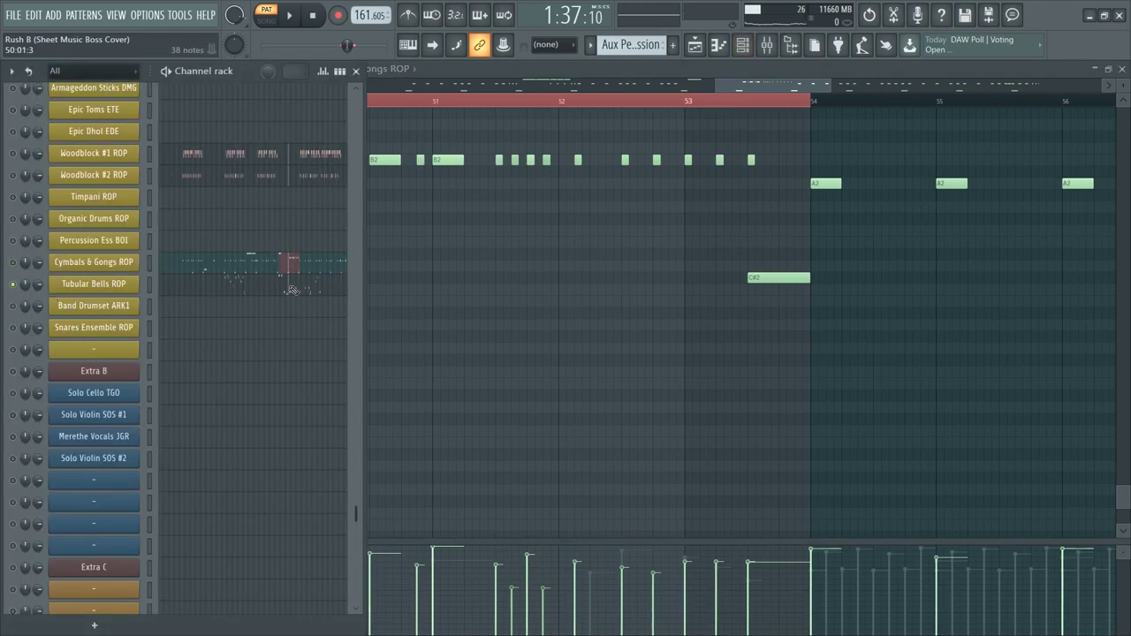
click(292, 290)
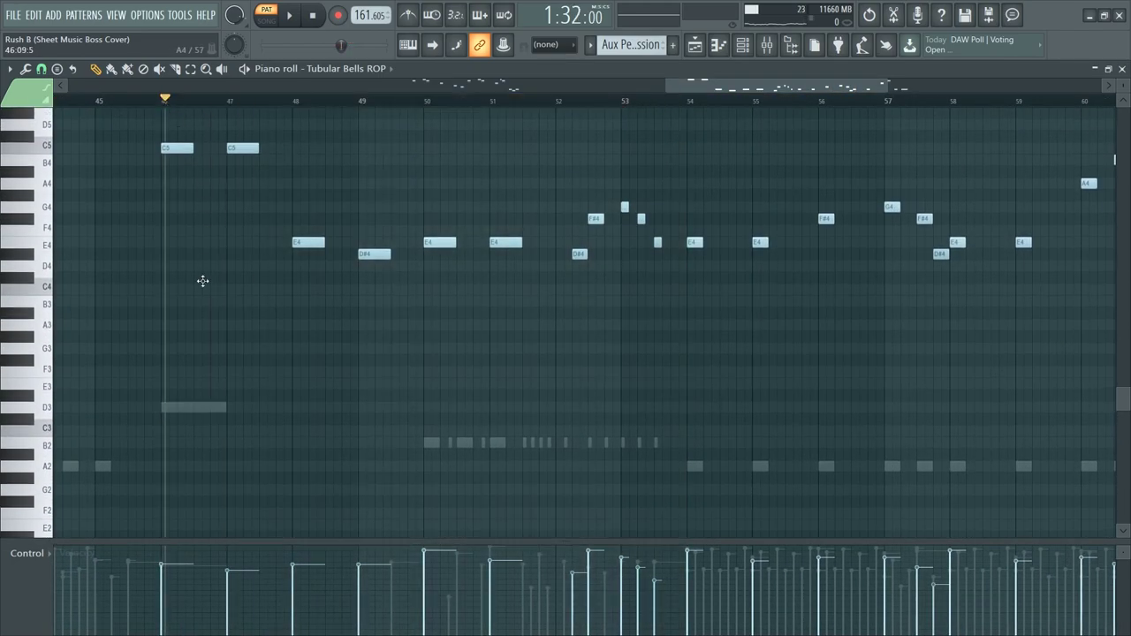
Step: Return to the playlist in song mode and review all instrument tracks from Start past Marker #8
key(F5)
key(F6)
key(F5)
key(l)
scroll(429, 244, up, 5)
scroll(530, 212, down, 5)
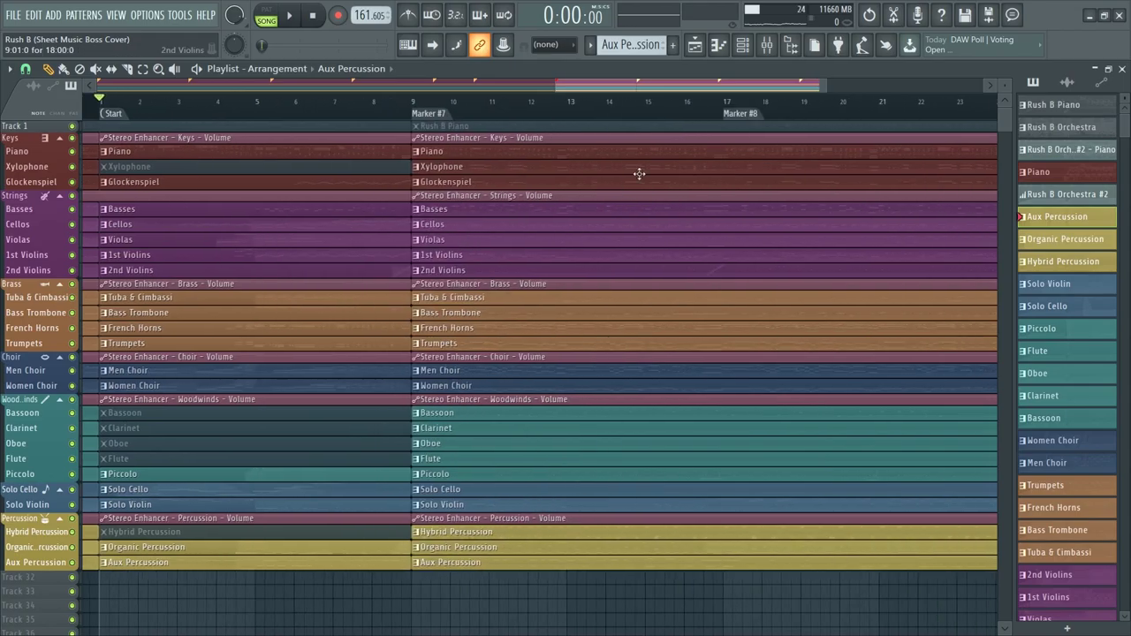